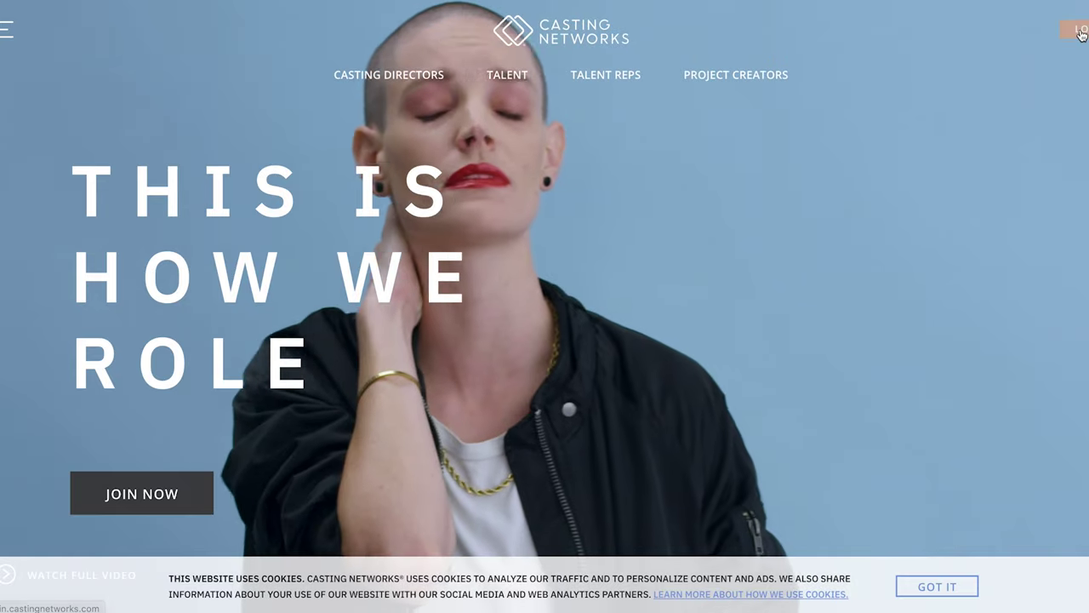
Go from the Casting Networks homepage to the USA & Canada log-in page.
click(1081, 34)
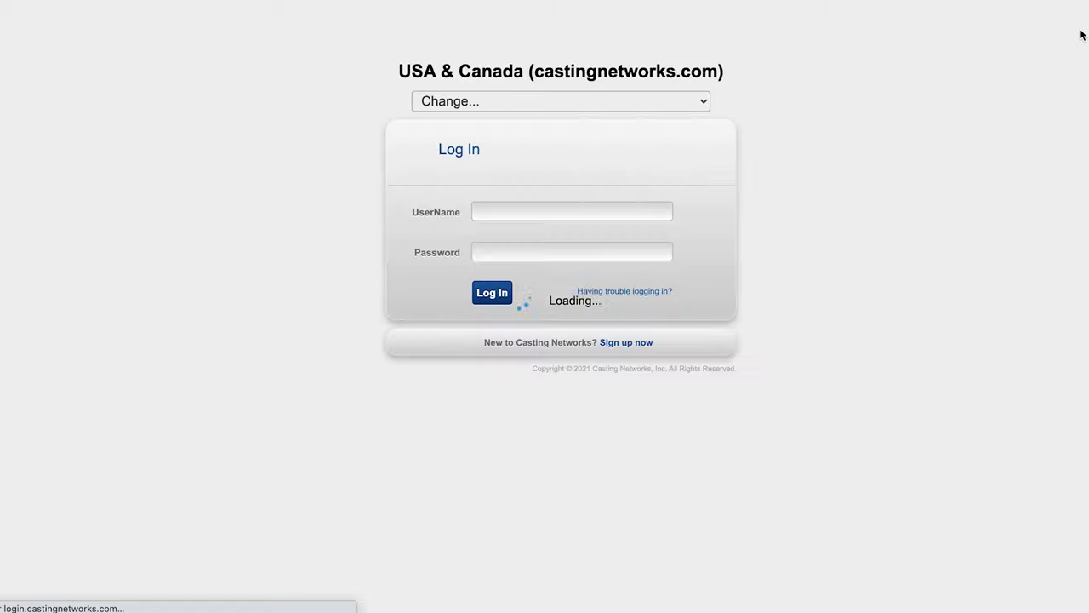
Submit the filled-in credentials on the USA & Canada log-in page, leaving the region unchanged.
click(549, 252)
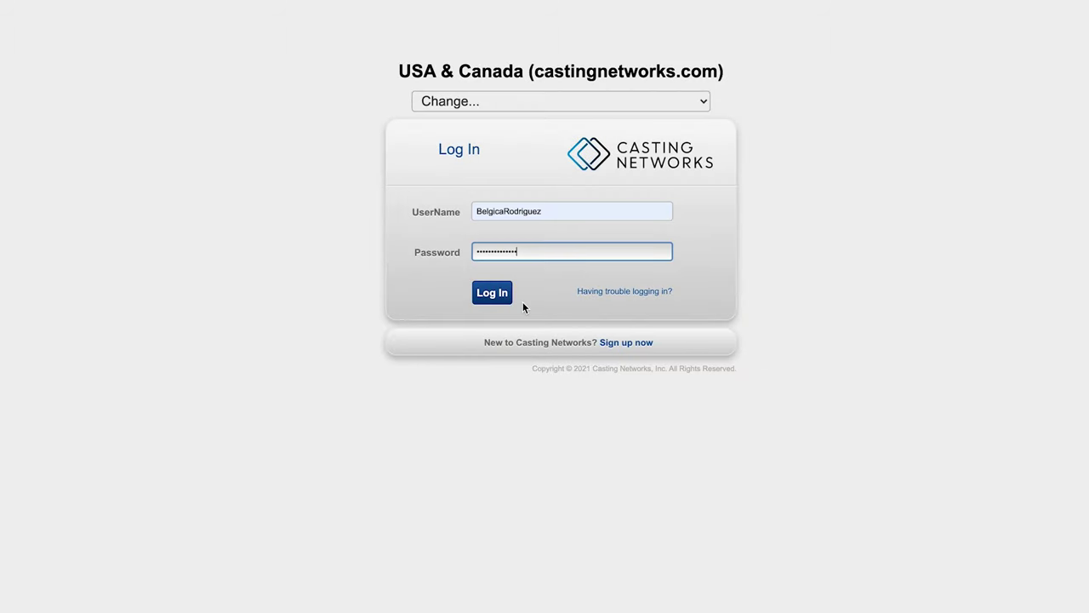
click(701, 101)
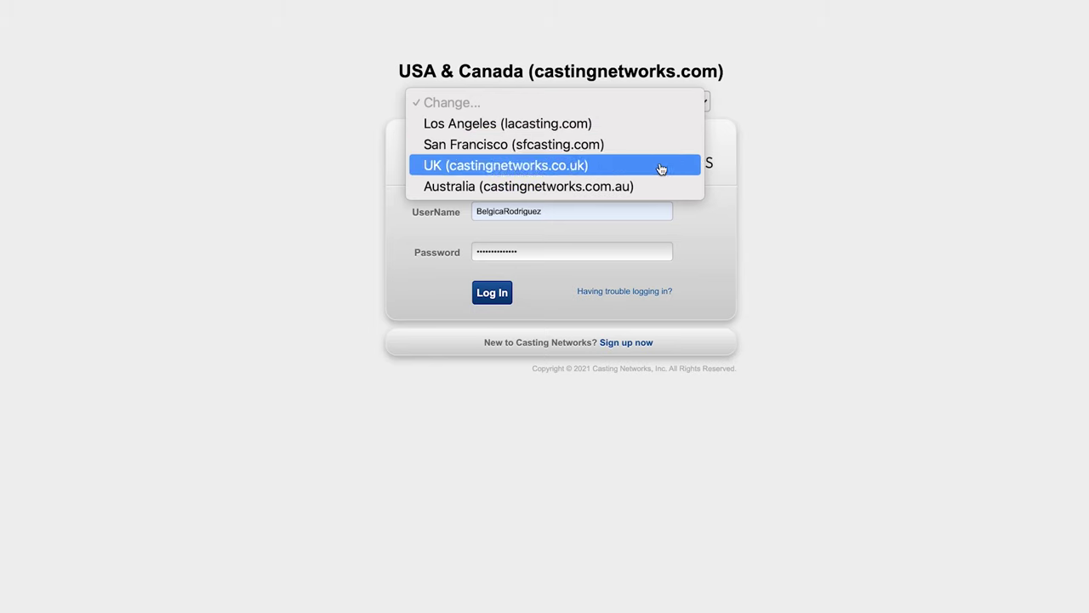
click(721, 115)
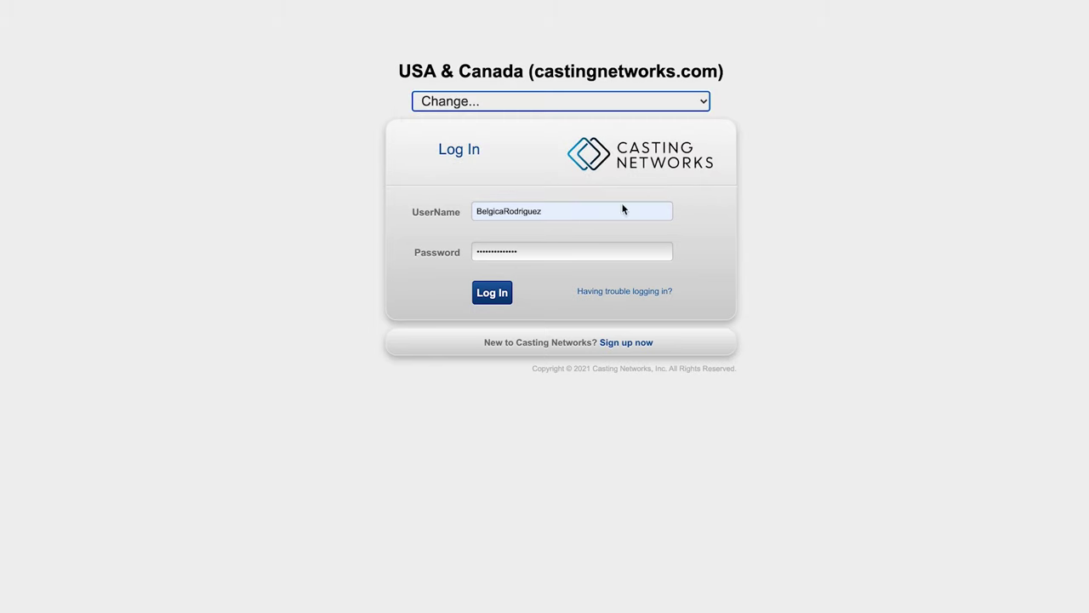
click(502, 289)
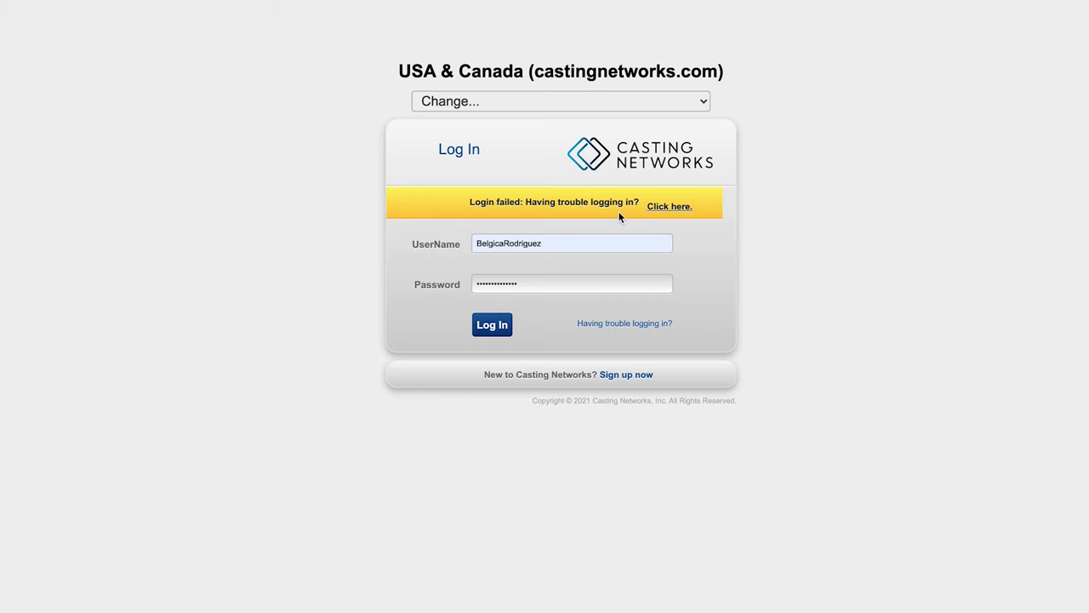
Switch the log-in region to San Francisco and decline Chrome's save-password prompt.
click(557, 107)
click(550, 144)
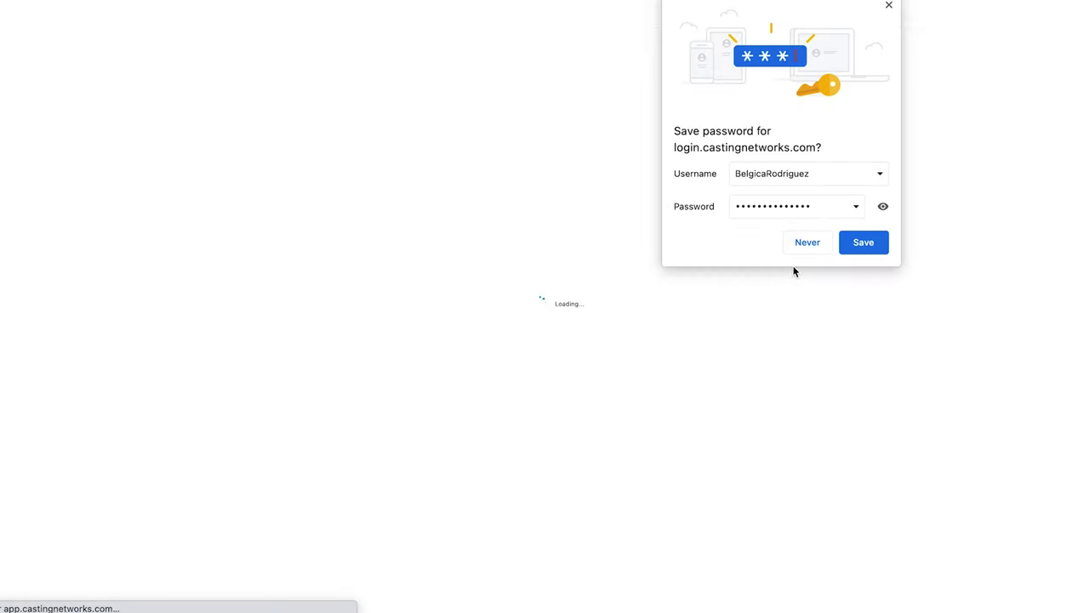
click(807, 244)
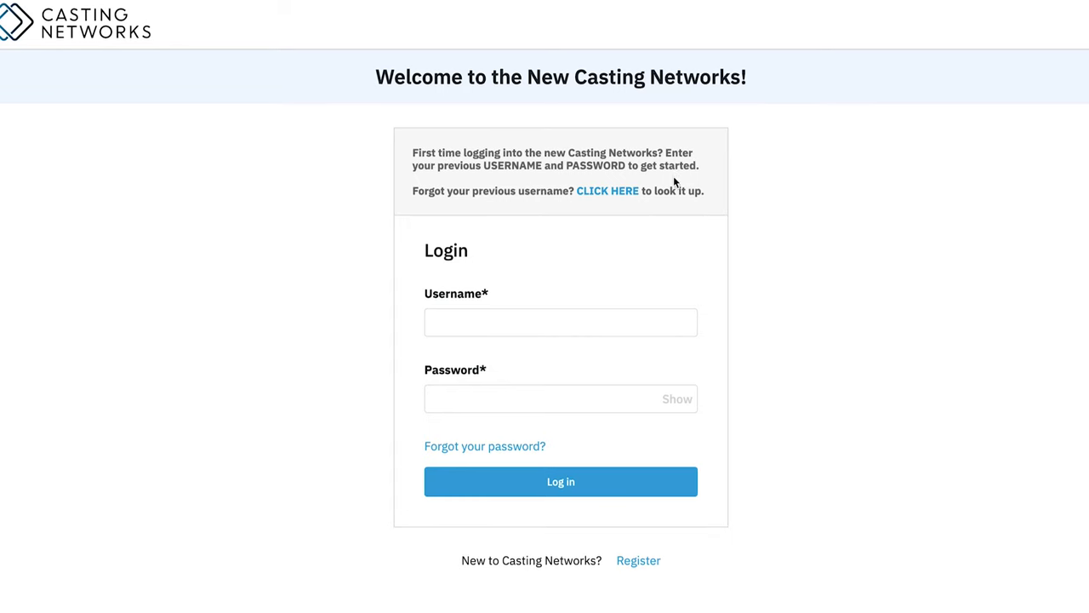
Sign in to the new site with the saved username and password and review the Verify Account details.
click(545, 401)
click(558, 487)
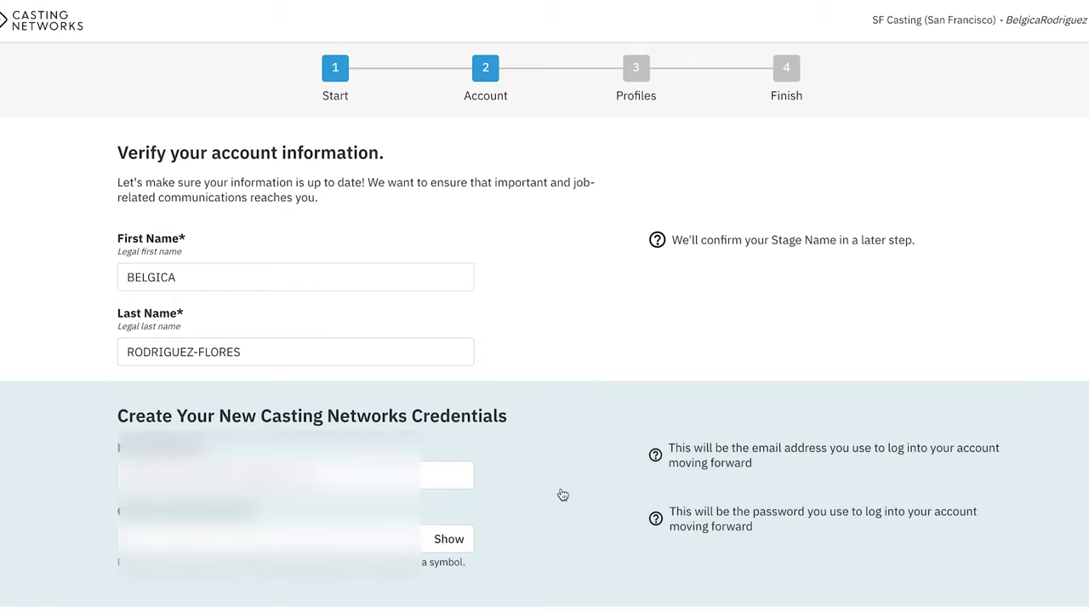
scroll(562, 495, down, 1)
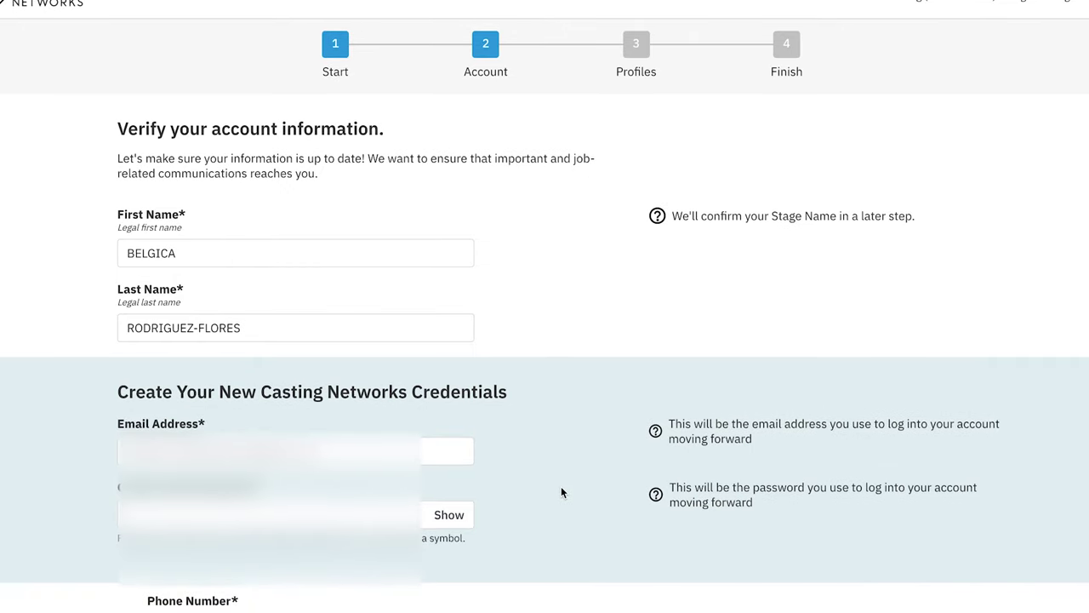
click(425, 514)
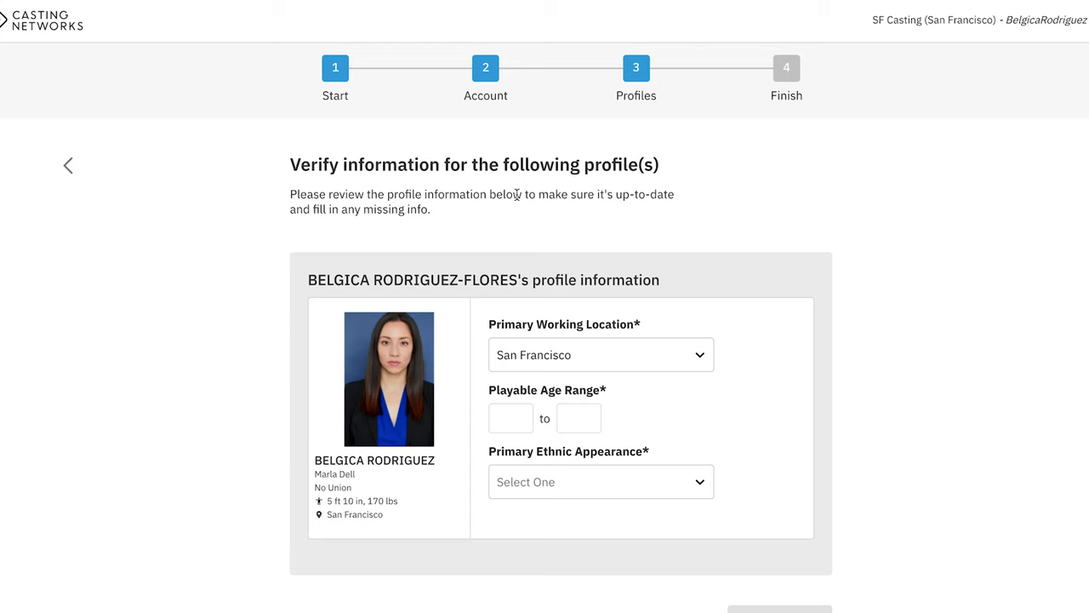
Choose Los Angeles as working location, playable age 21–35, Latinx / Hispanic, and continue.
scroll(319, 216, down, 1)
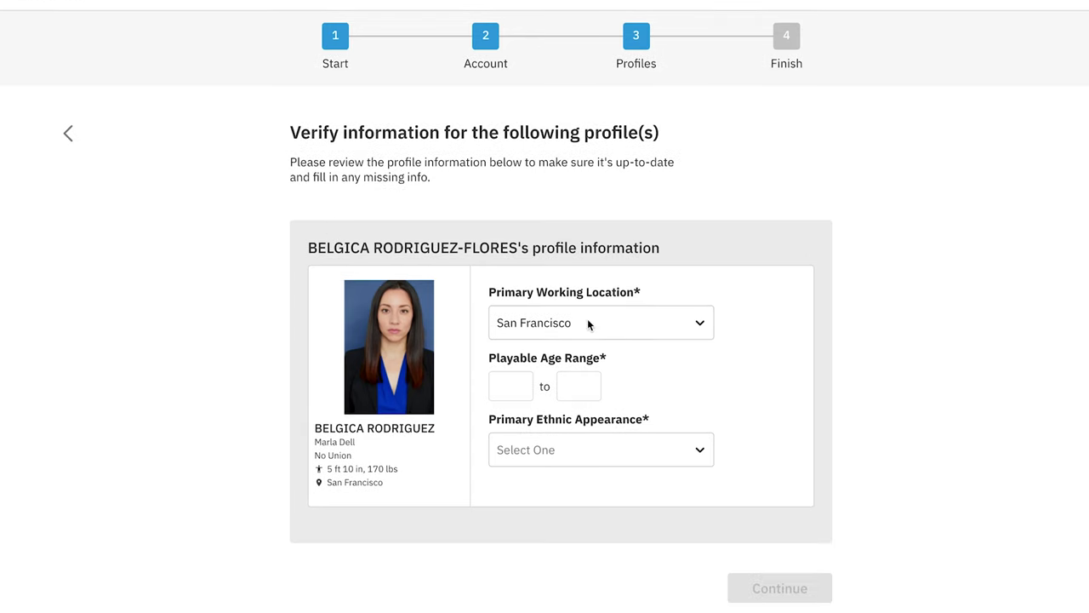
click(691, 331)
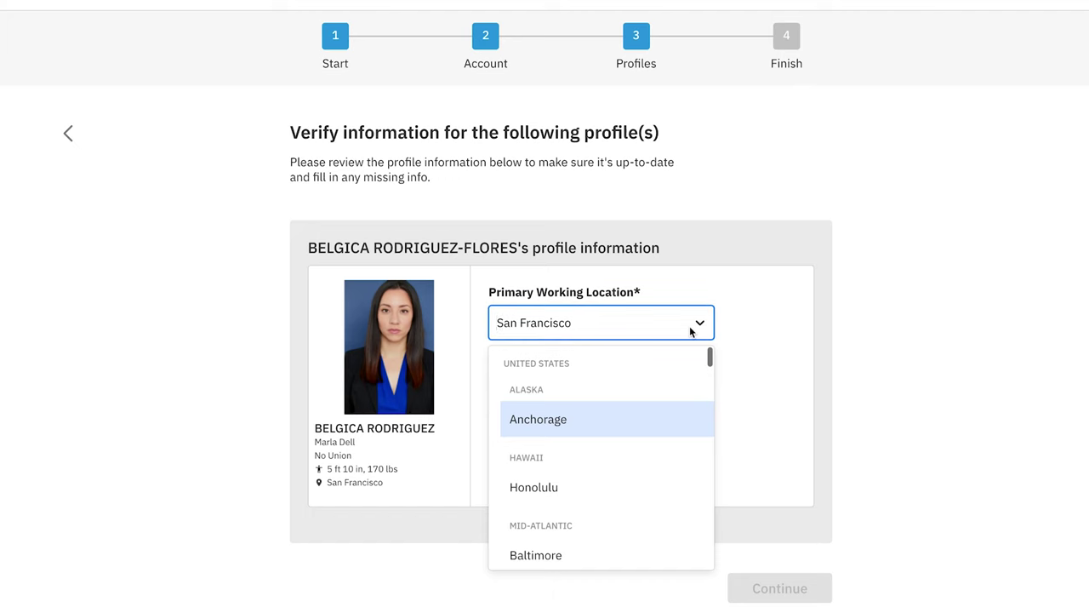
click(747, 372)
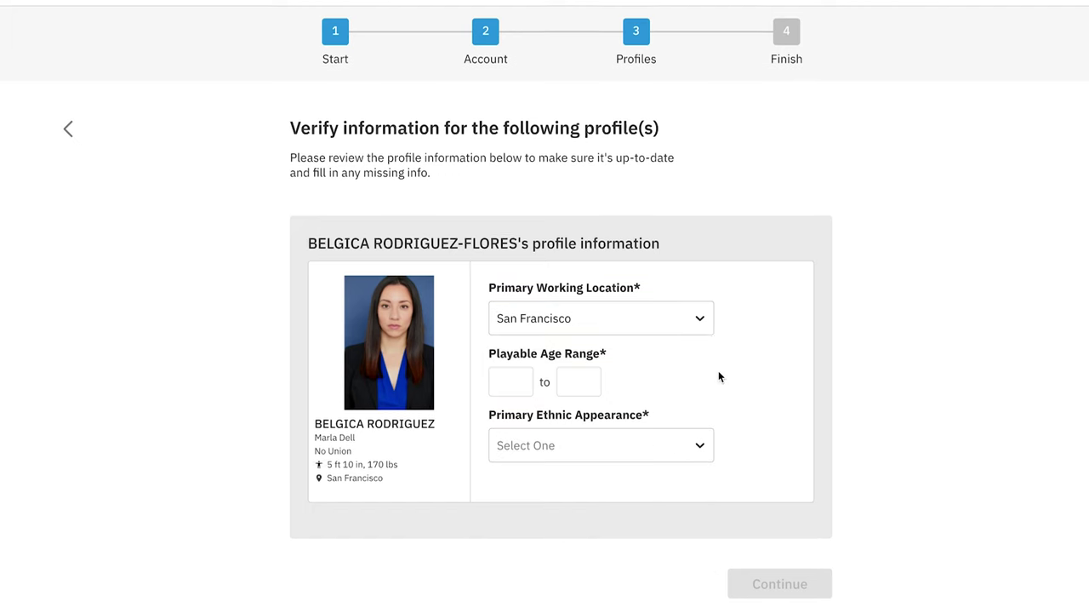
scroll(718, 374, down, 1)
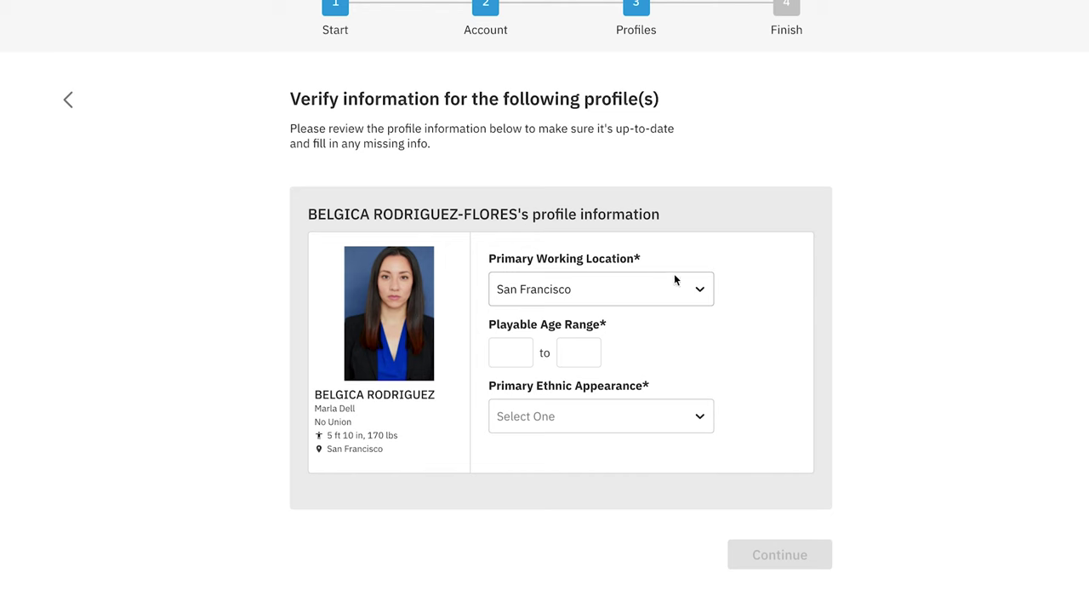
click(699, 290)
scroll(651, 350, down, 5)
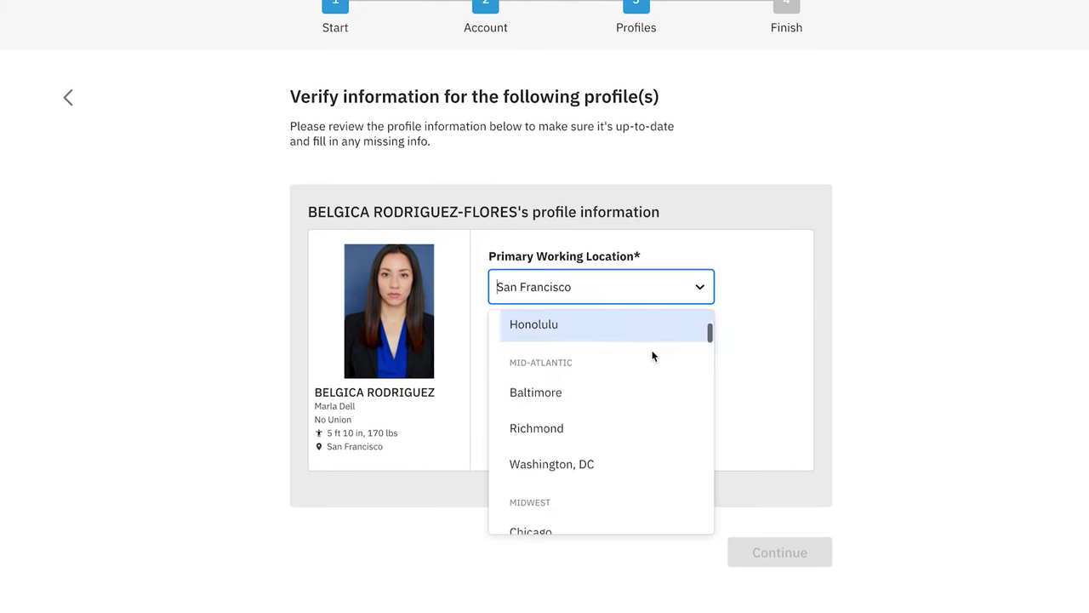
scroll(652, 354, down, 10)
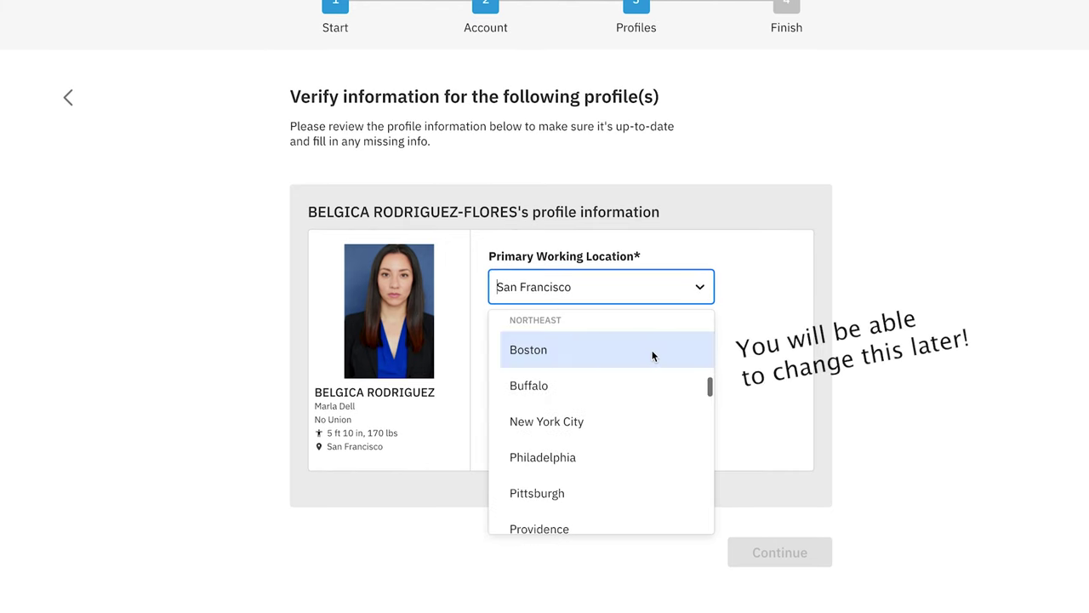
text(lo)
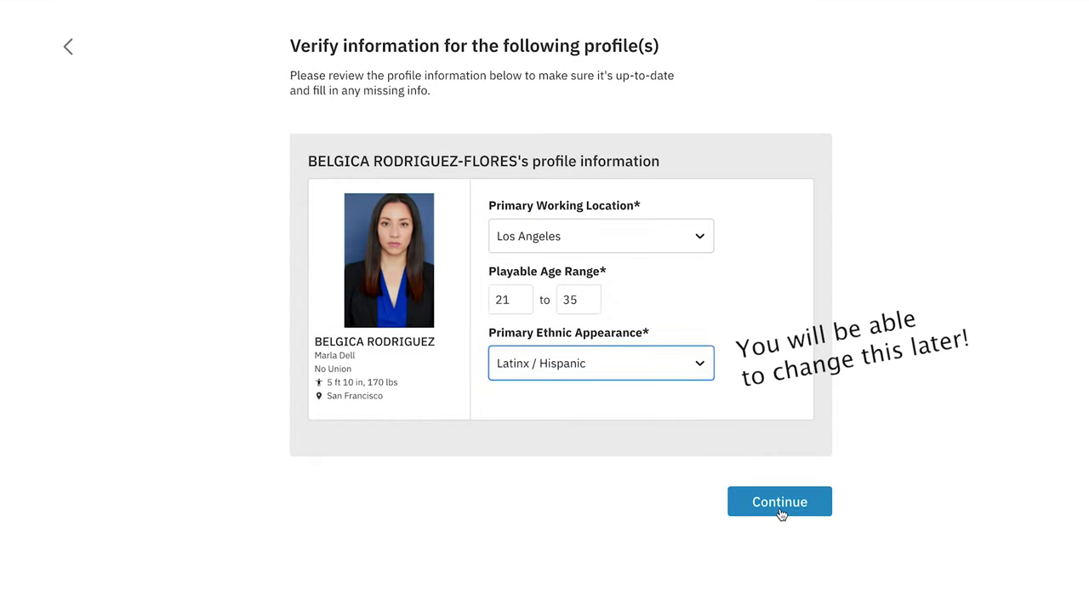
click(779, 509)
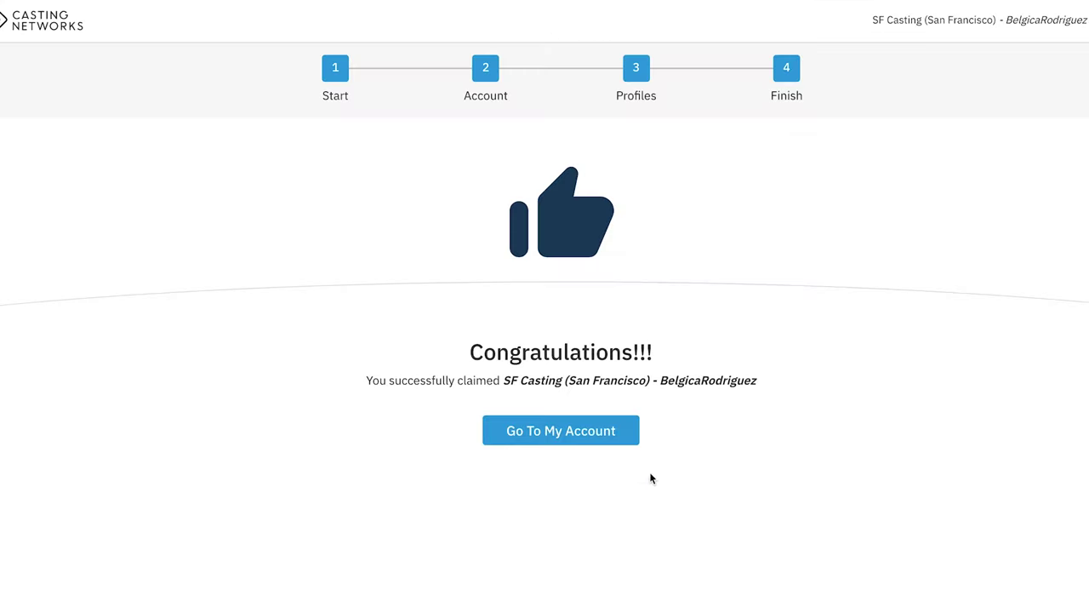
Enter the claimed account and step through all three welcome tour slides to Done.
click(529, 433)
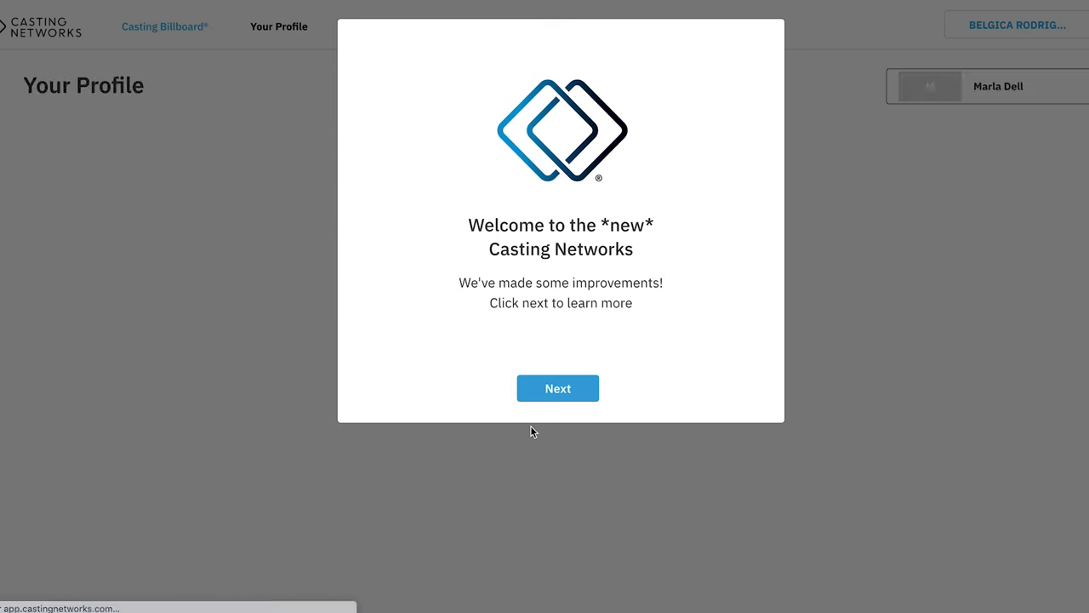
click(554, 392)
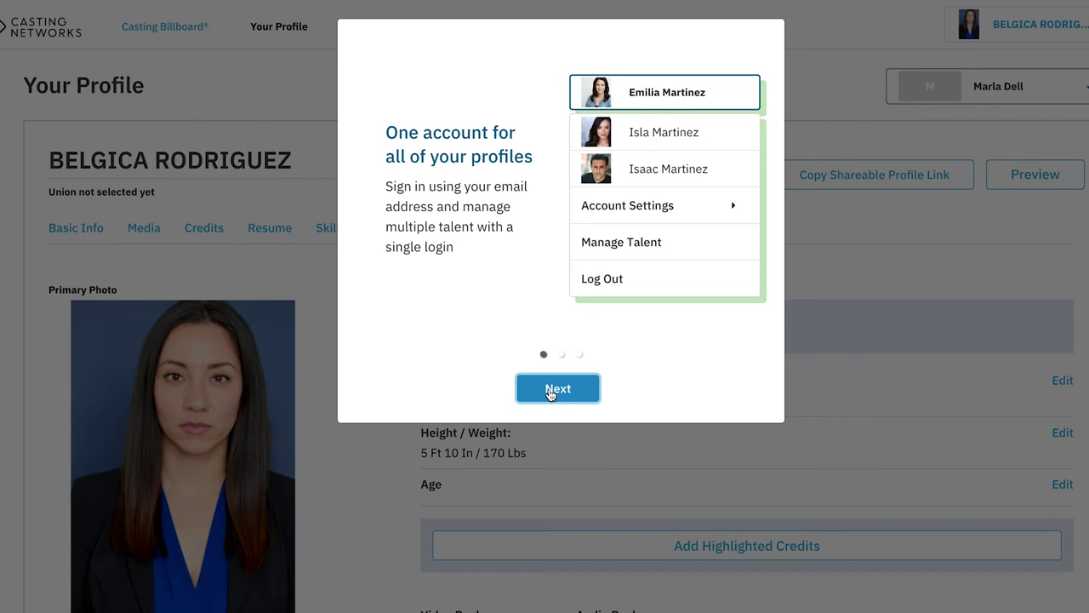
click(550, 390)
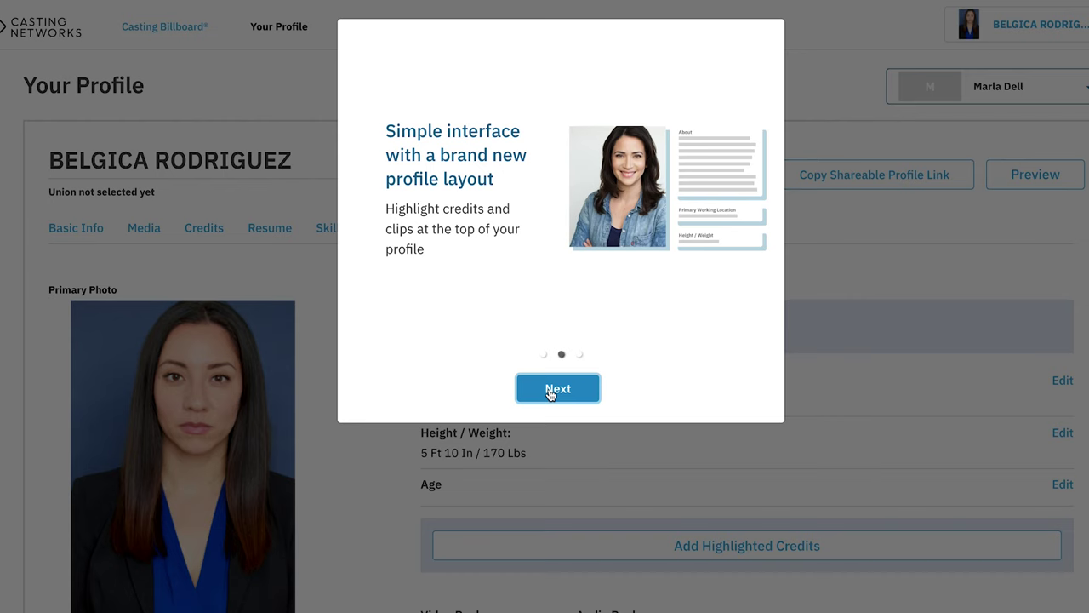
click(550, 390)
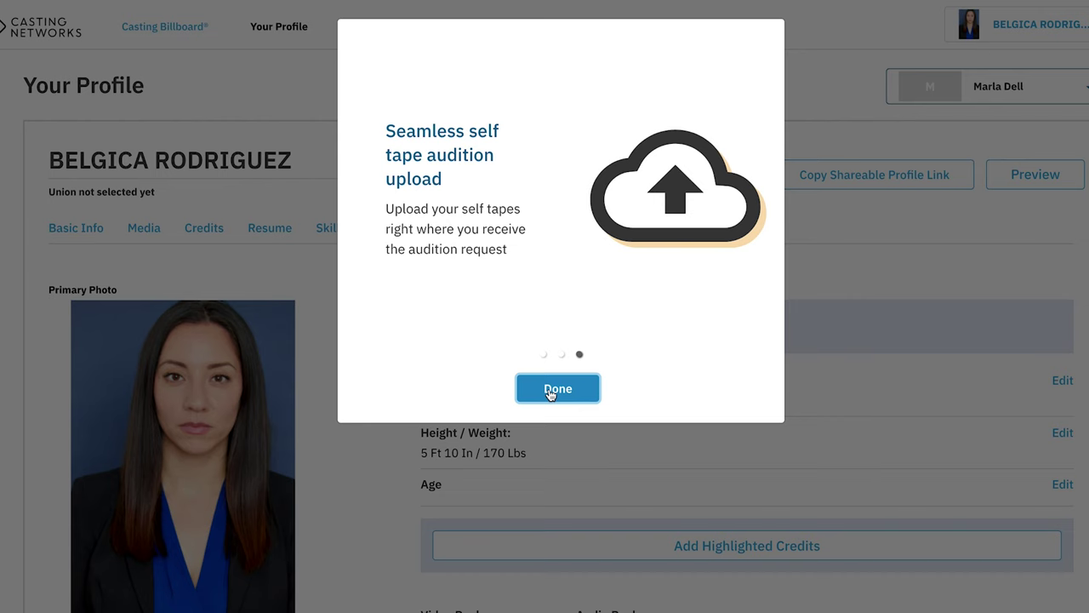
click(558, 389)
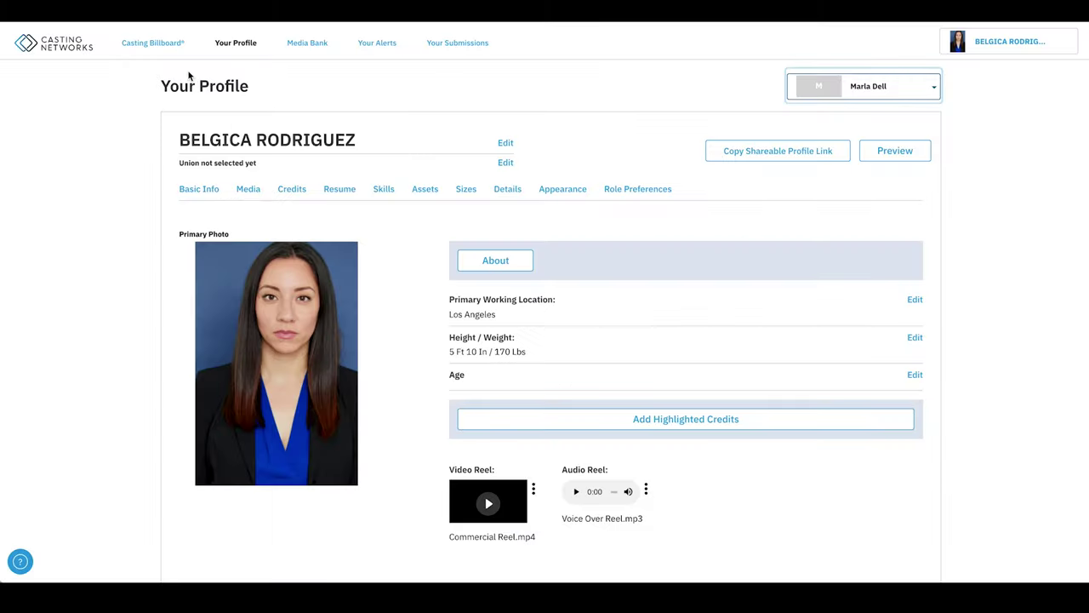
Scroll through the profile page and show the list of the account's talent profiles.
scroll(371, 106, down, 1)
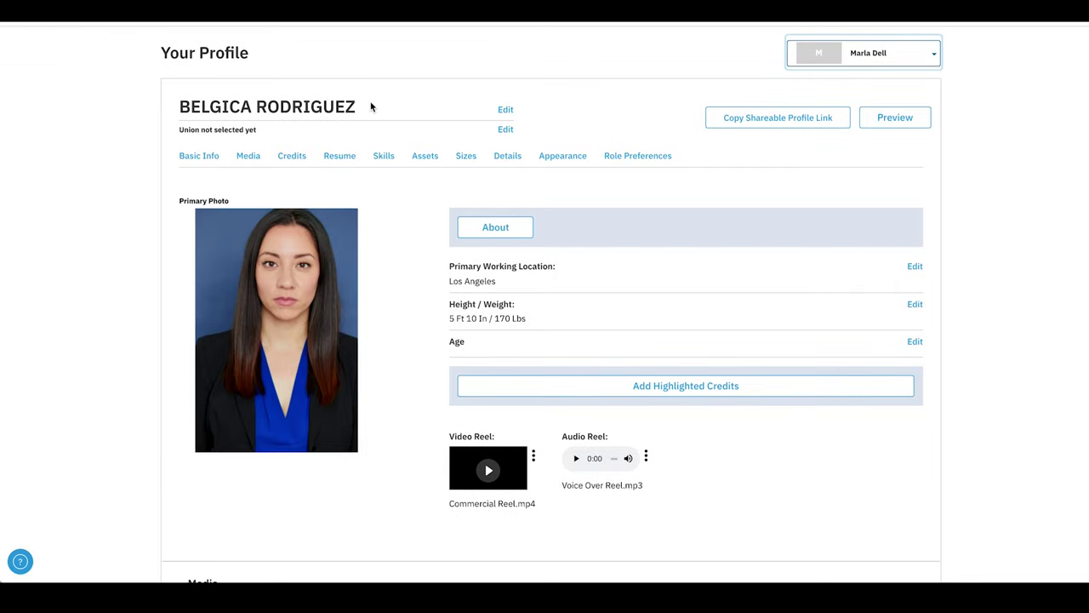
scroll(371, 106, down, 5)
scroll(371, 106, down, 7)
scroll(371, 107, down, 5)
scroll(370, 107, down, 7)
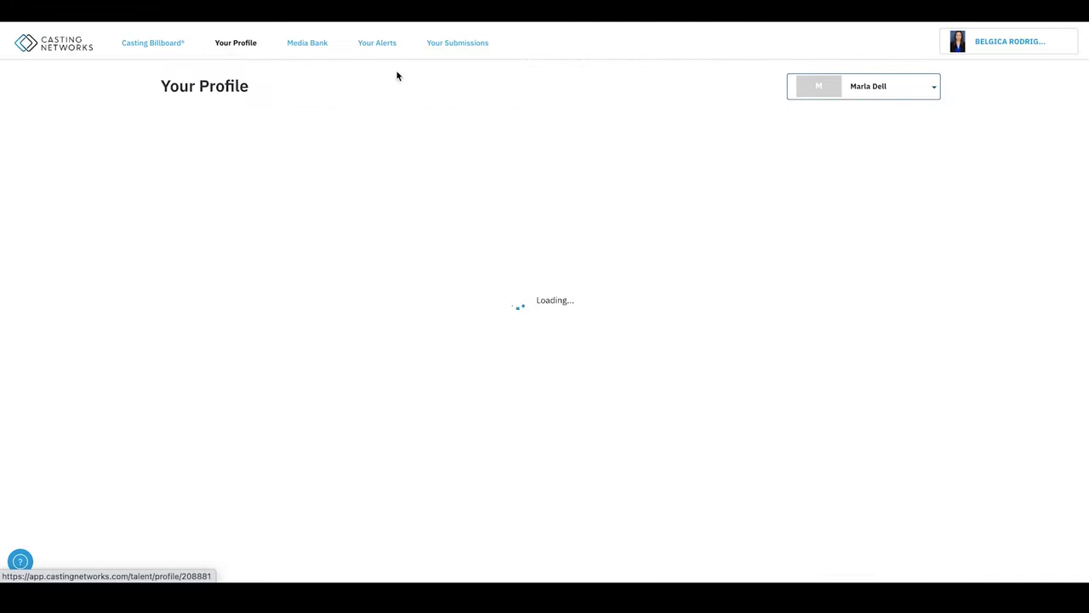
click(909, 93)
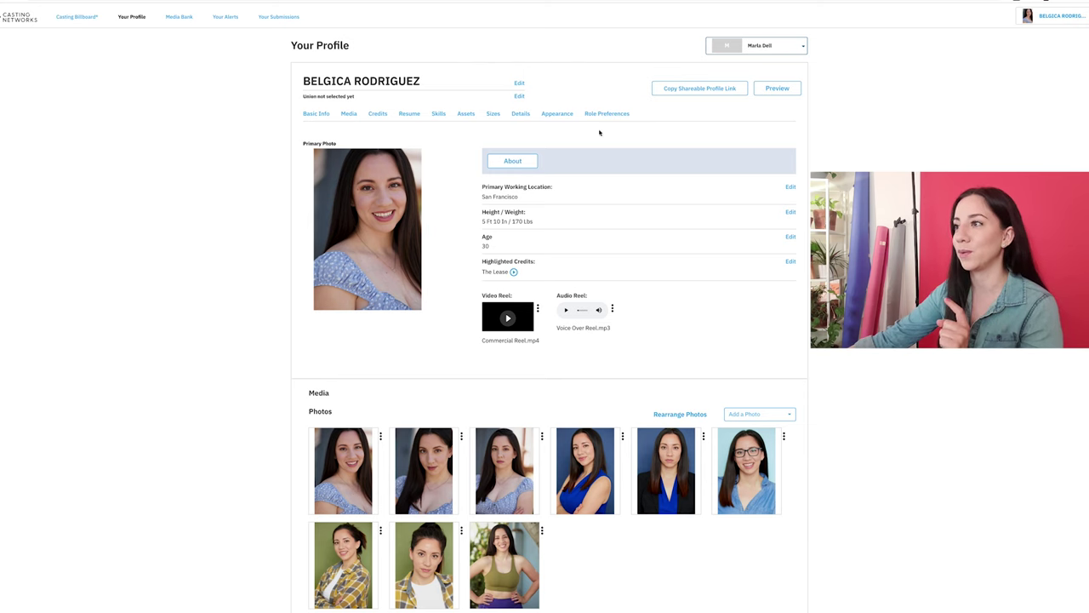
scroll(884, 136, down, 1)
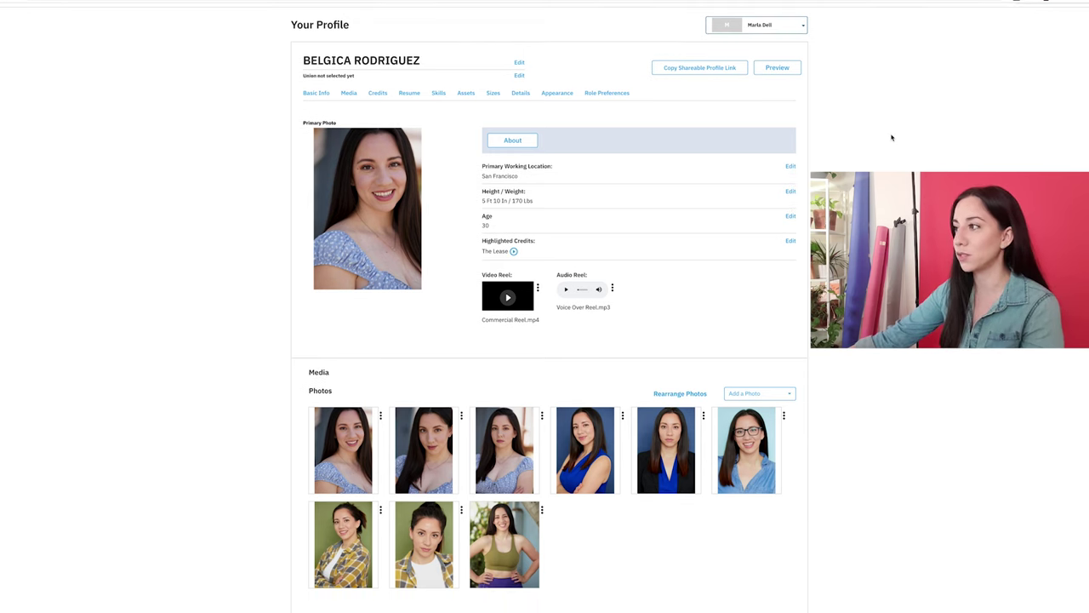
scroll(892, 137, up, 1)
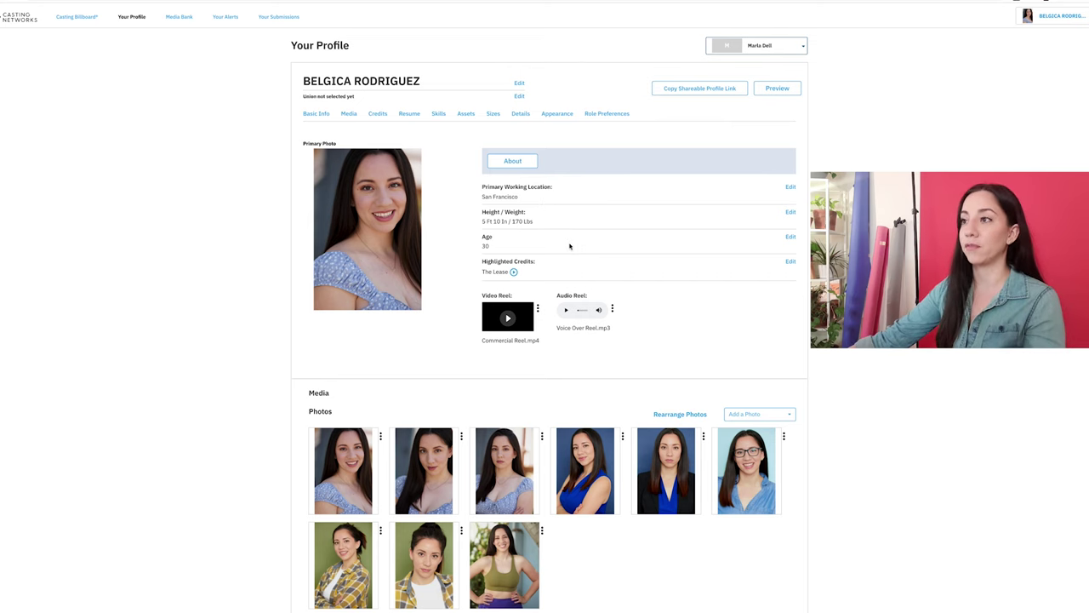
scroll(571, 246, down, 1)
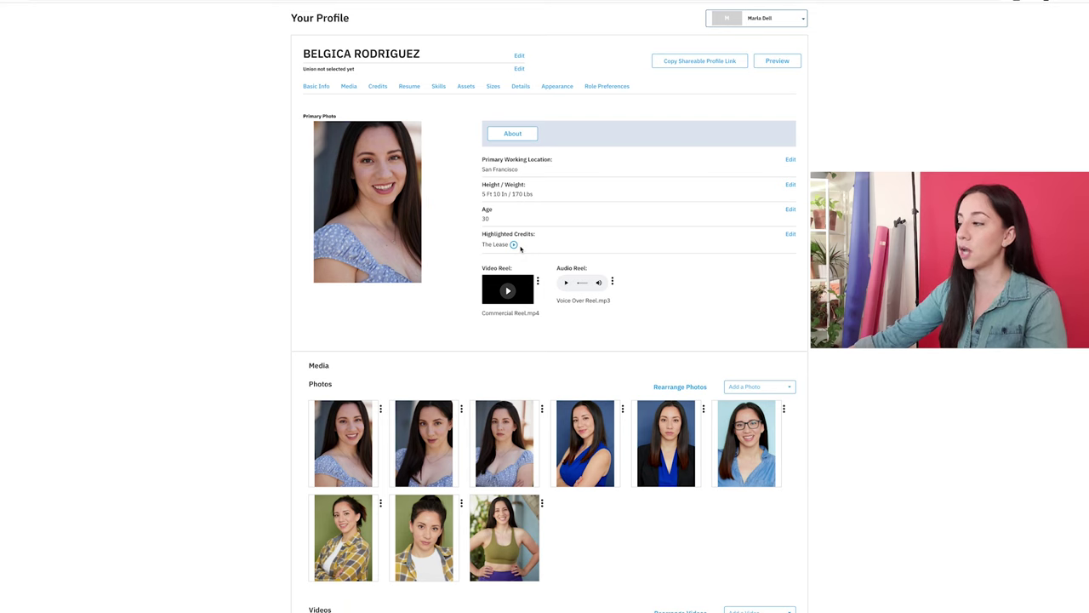
scroll(521, 249, up, 1)
scroll(789, 264, down, 2)
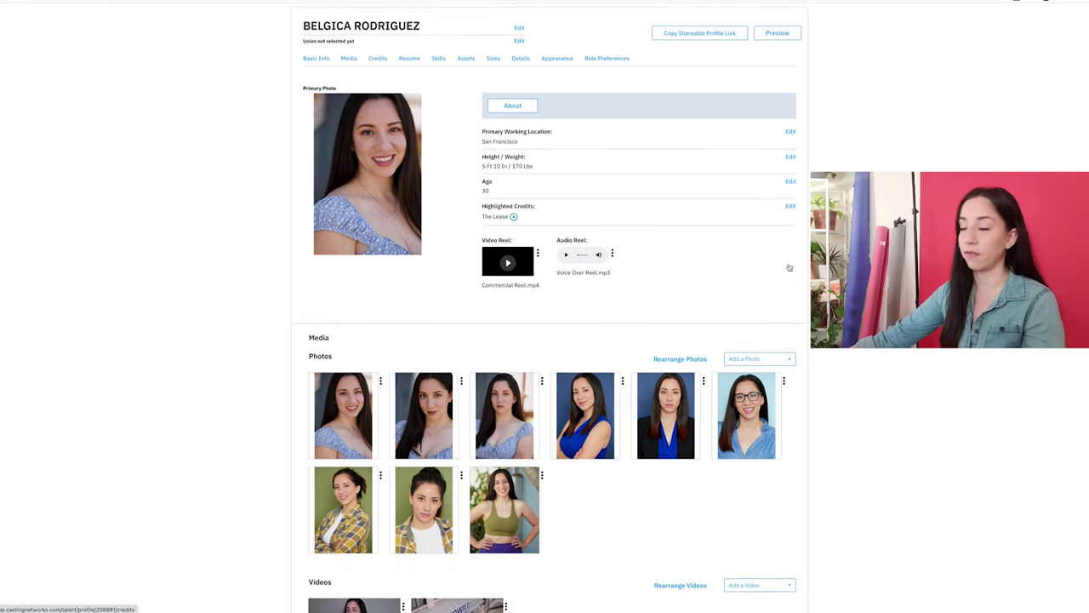
scroll(789, 267, down, 2)
scroll(789, 267, down, 6)
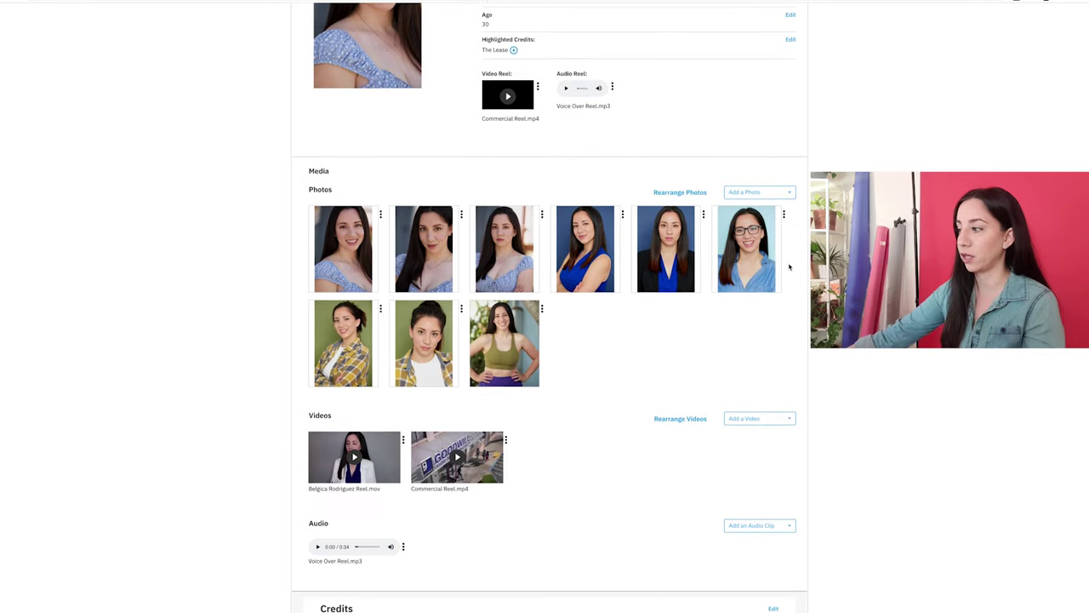
scroll(789, 323, down, 3)
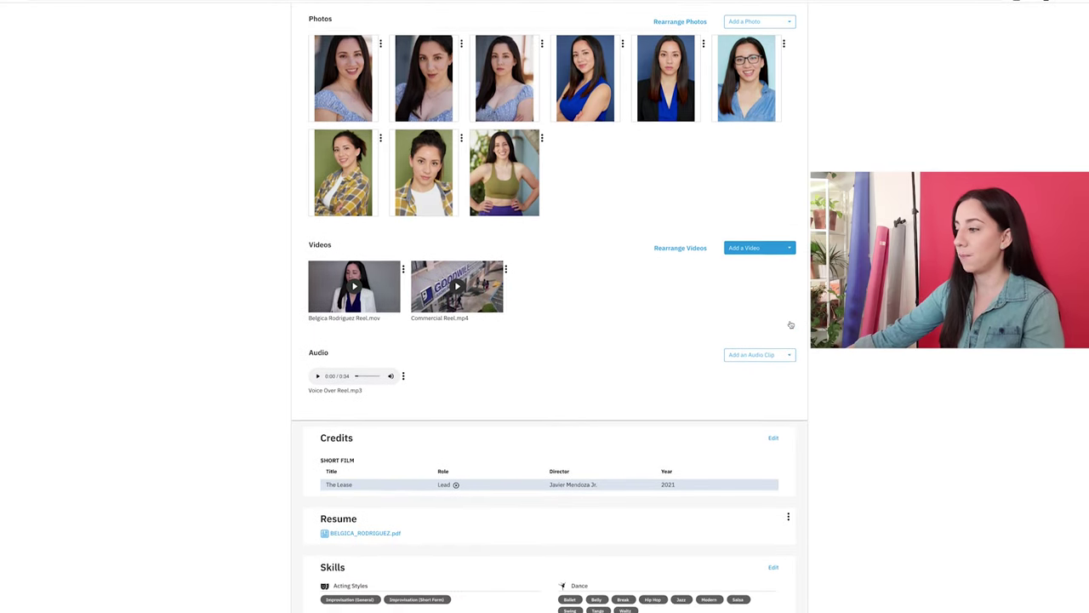
scroll(791, 324, up, 3)
scroll(790, 325, up, 2)
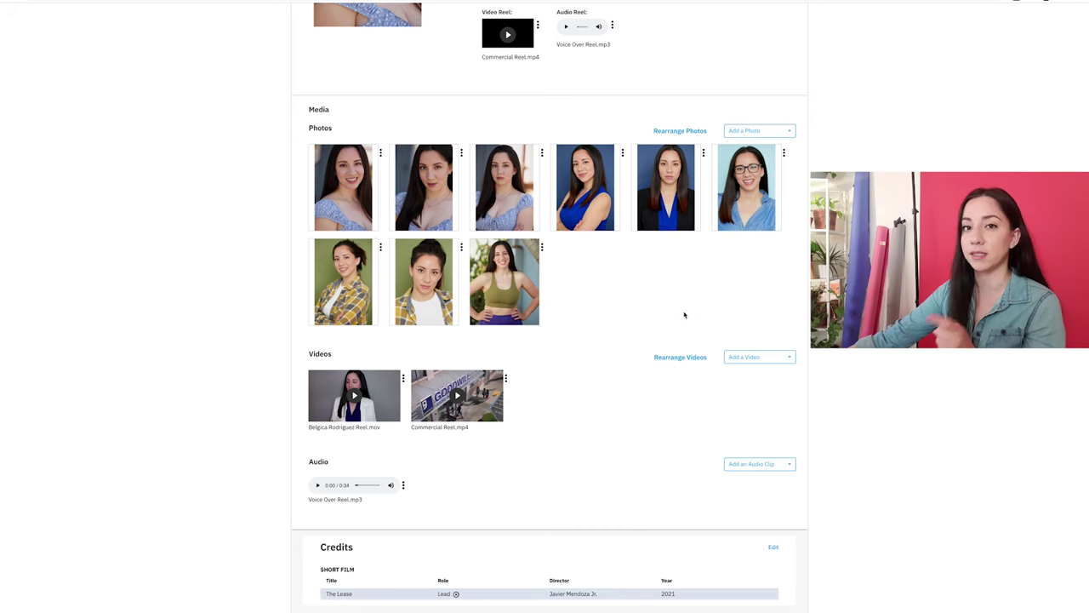
scroll(684, 315, down, 1)
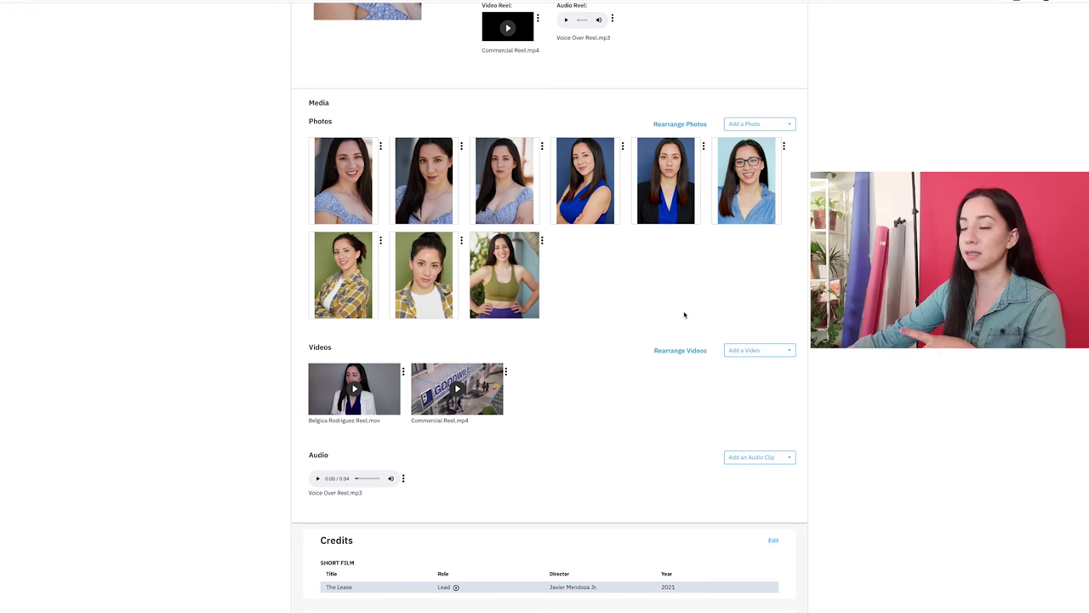
scroll(684, 315, down, 1)
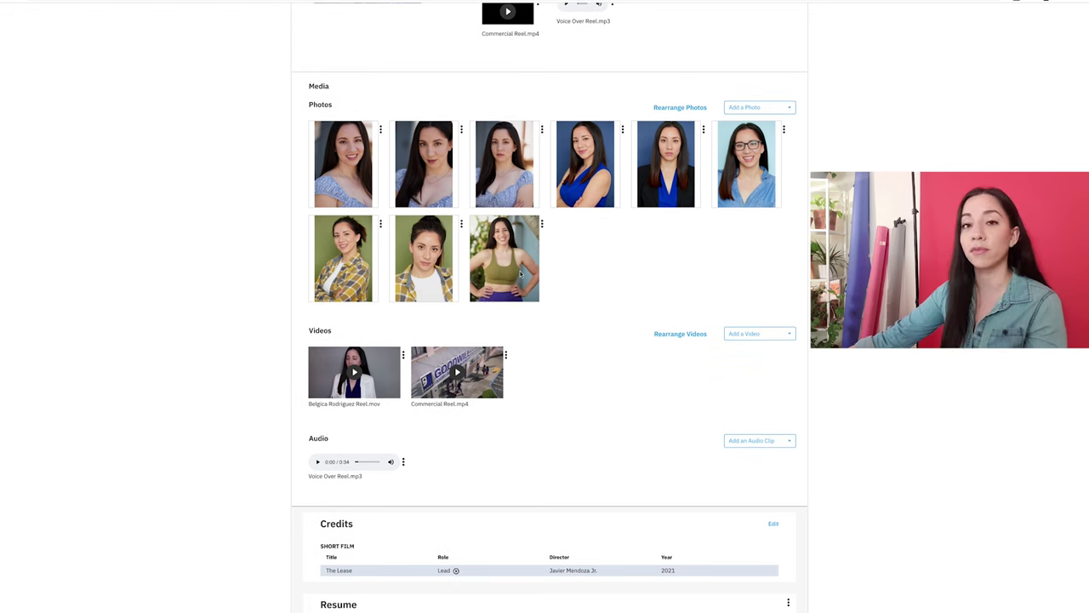
scroll(518, 270, down, 5)
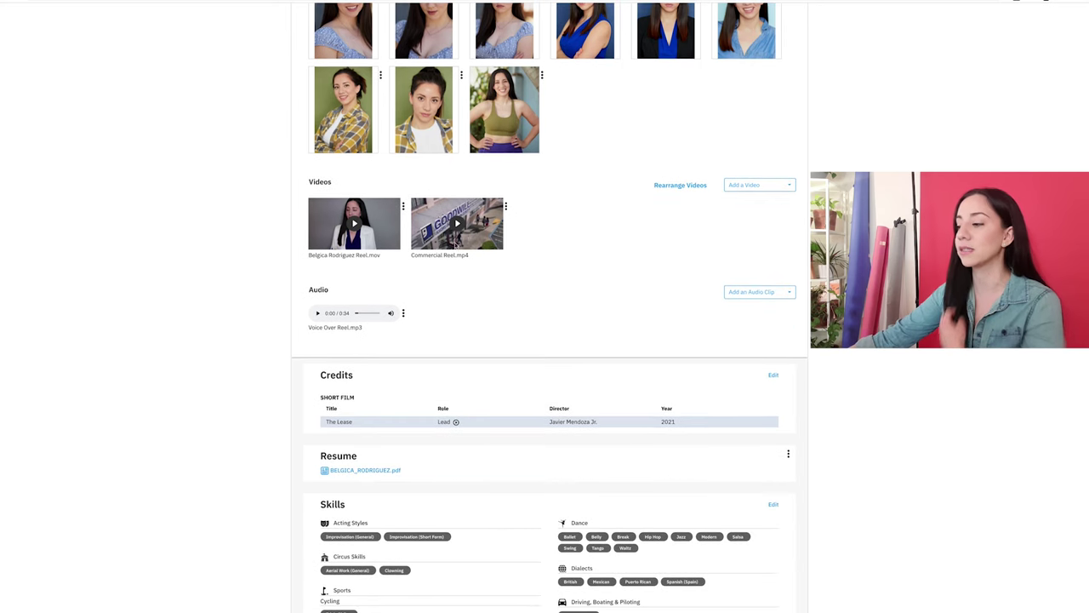
scroll(502, 232, down, 2)
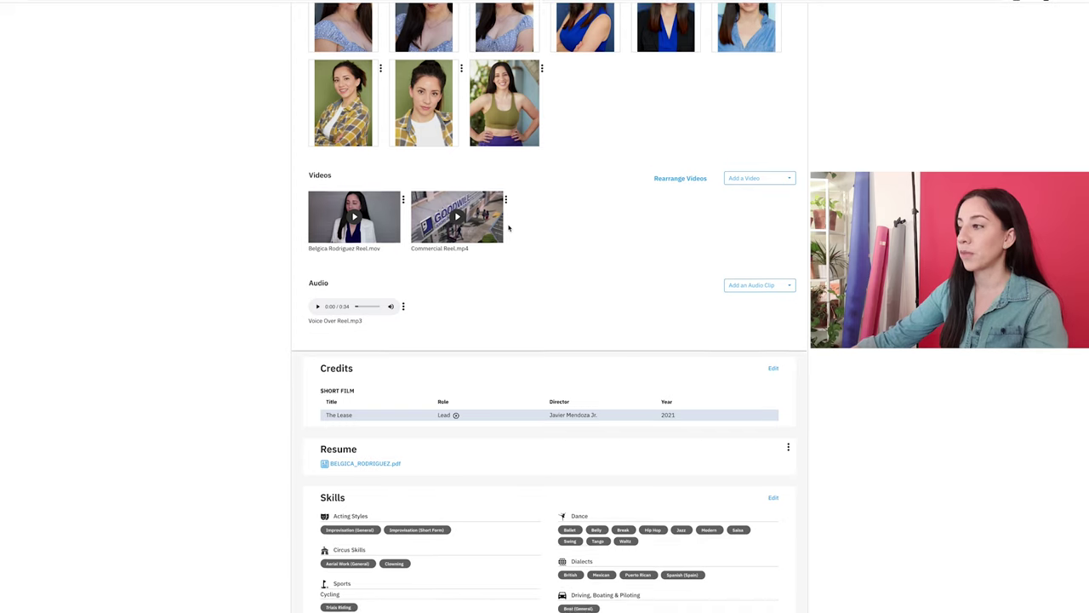
scroll(554, 272, down, 3)
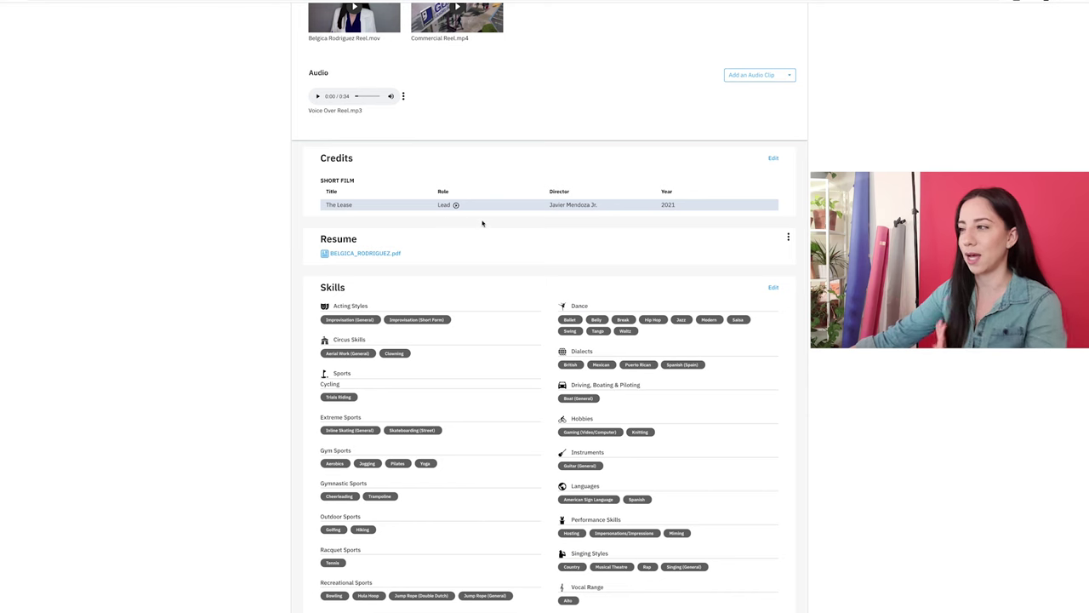
scroll(481, 222, up, 1)
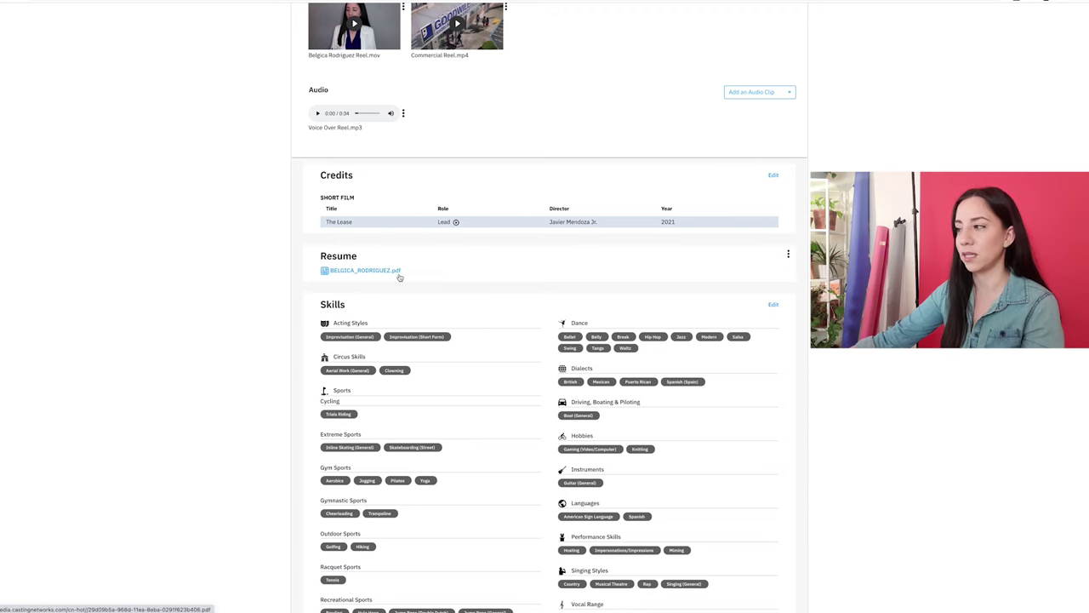
scroll(399, 277, down, 1)
scroll(479, 274, down, 5)
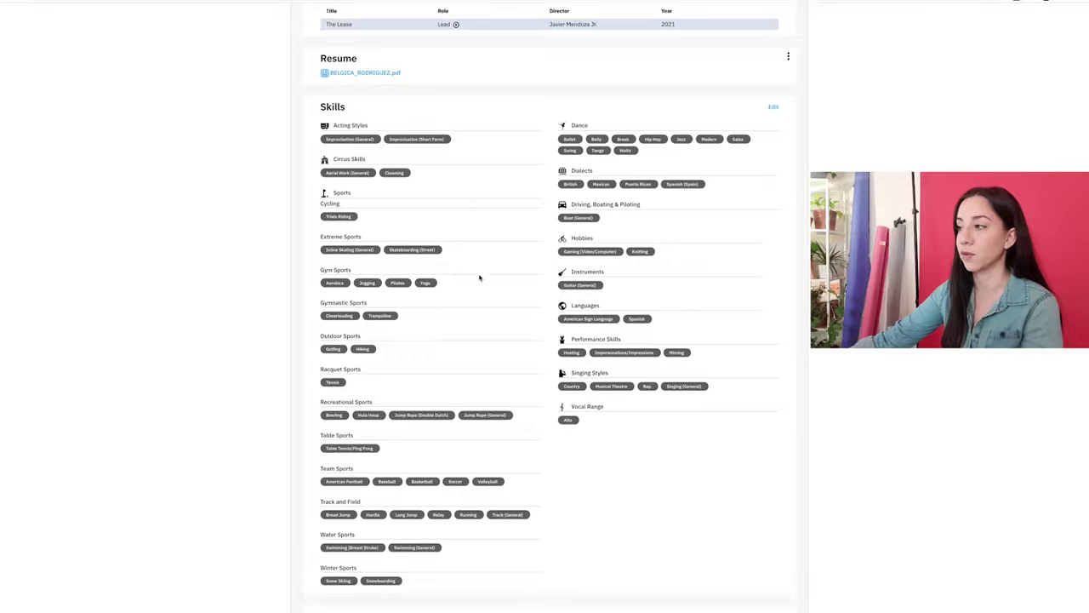
scroll(479, 278, down, 6)
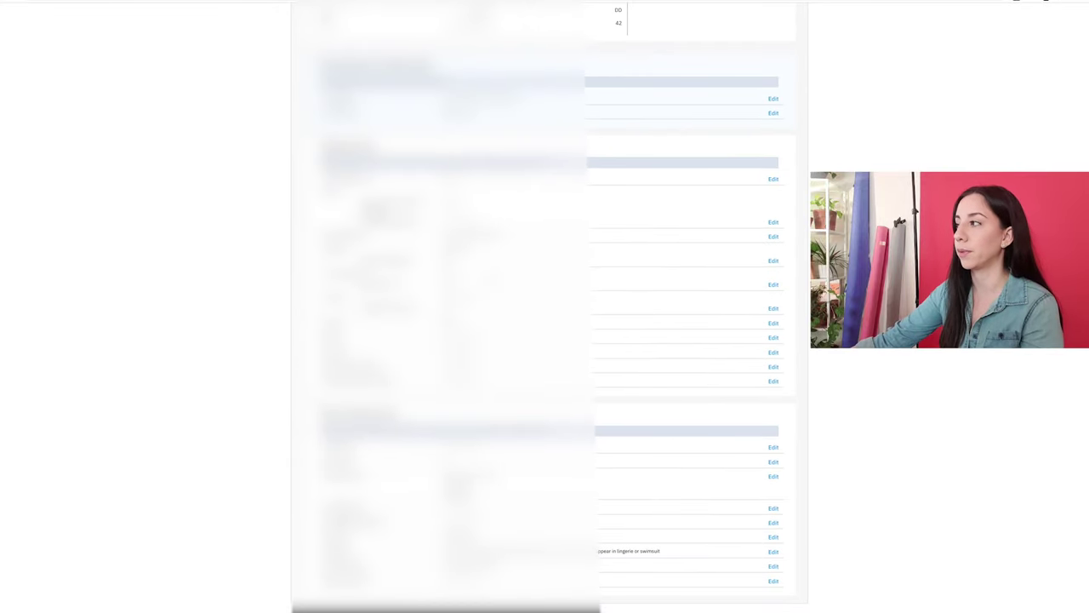
scroll(488, 274, up, 15)
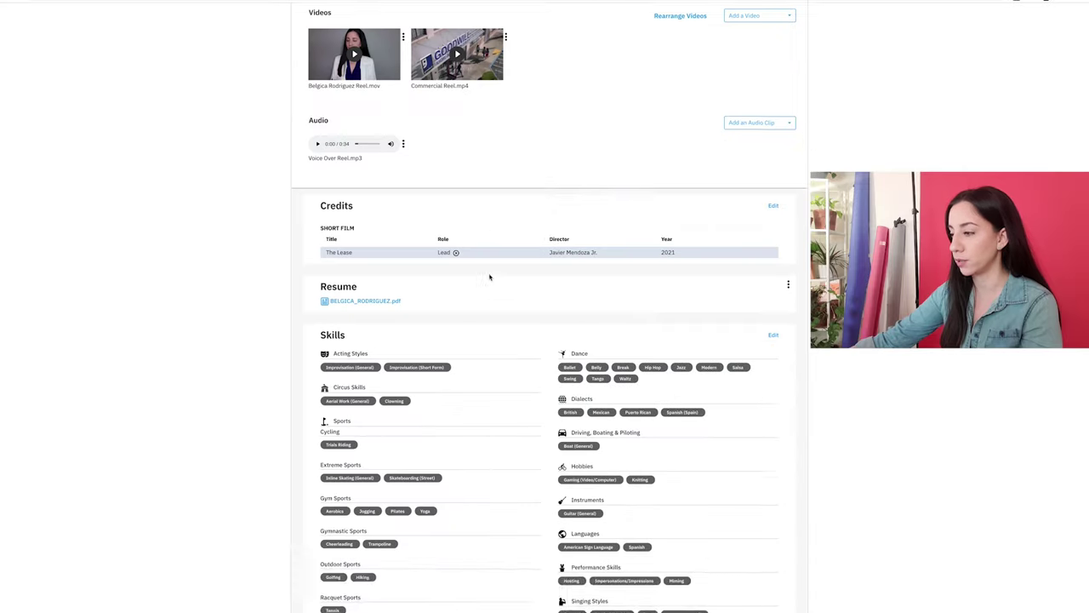
scroll(549, 323, up, 4)
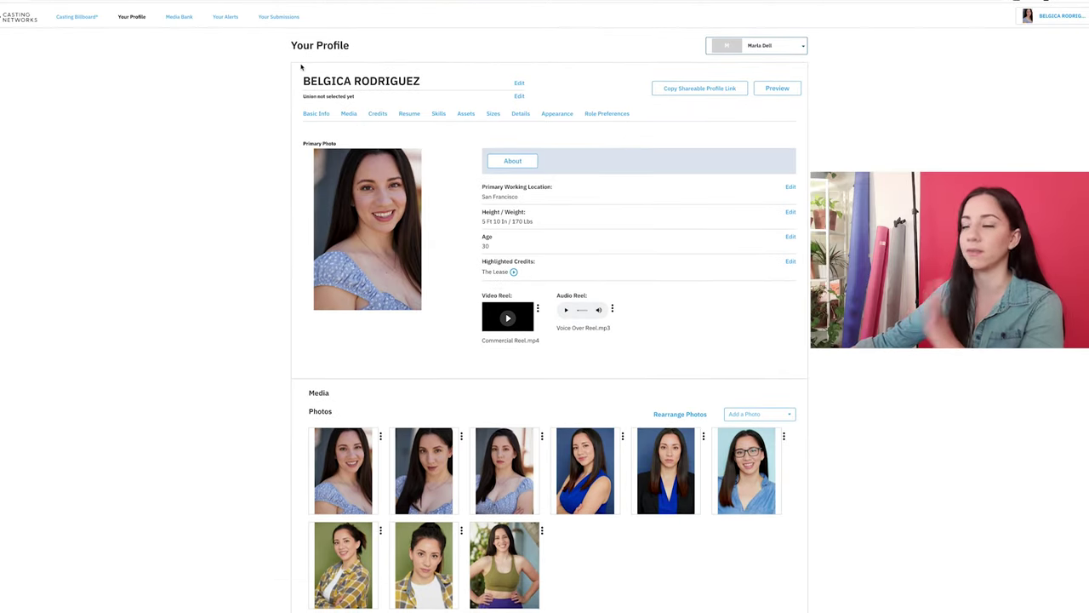
Copy the shareable profile link and load it in a new browser tab.
click(684, 94)
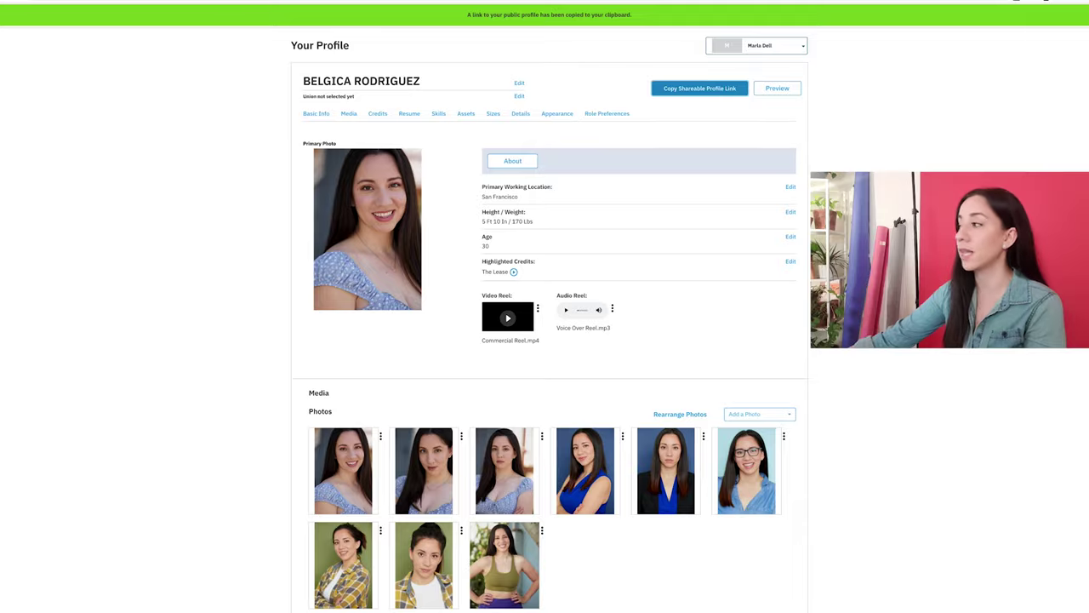
key(ctrl+t)
key(ctrl+v)
key(Return)
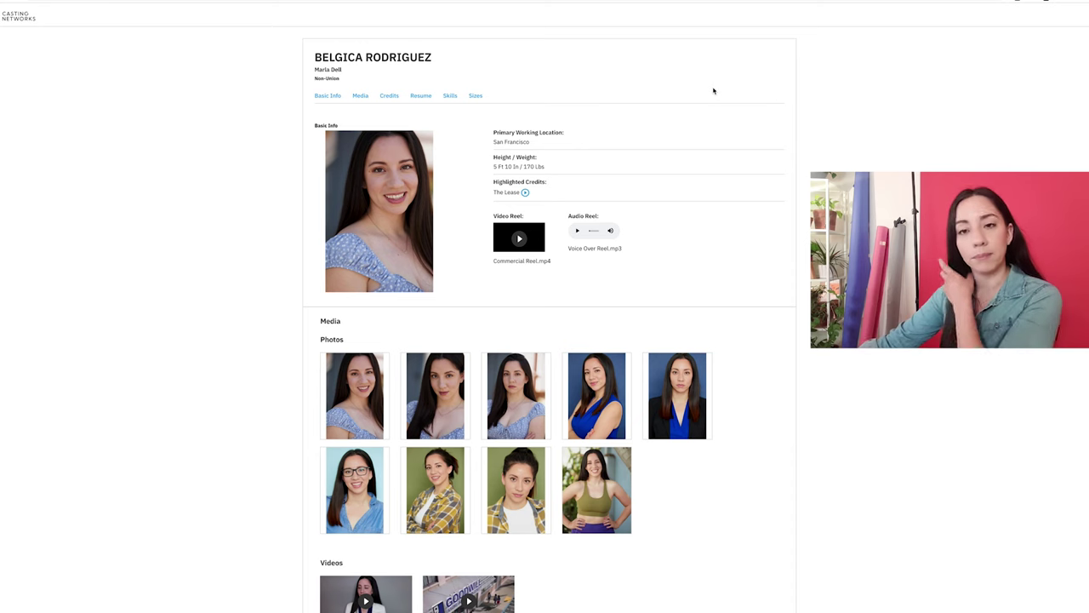
Scroll through the public profile's basic info, reels, nine photos and videos.
scroll(713, 90, down, 2)
scroll(713, 90, down, 5)
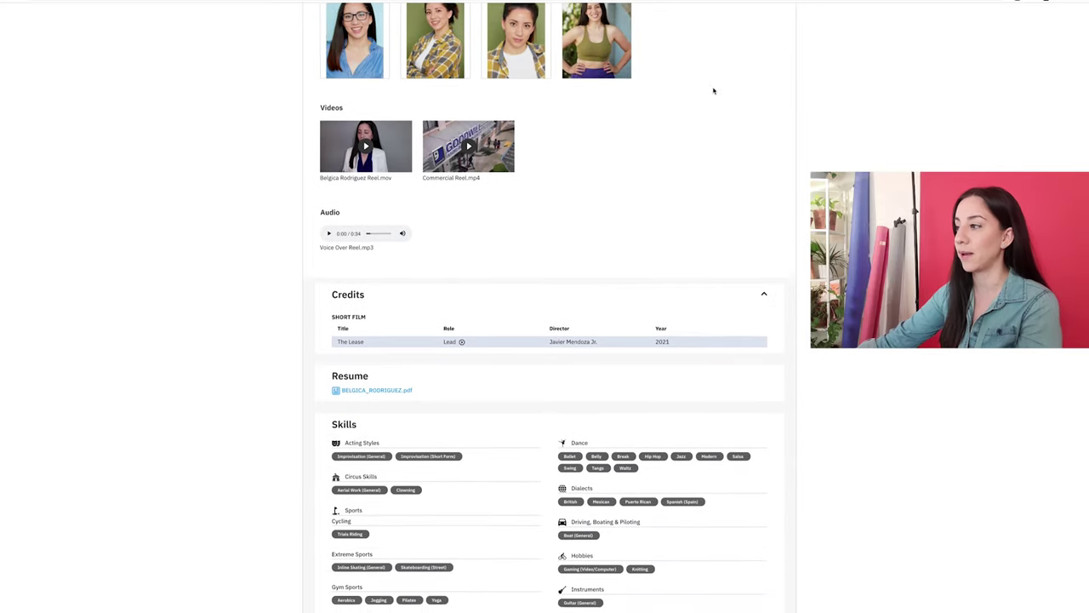
scroll(713, 90, down, 3)
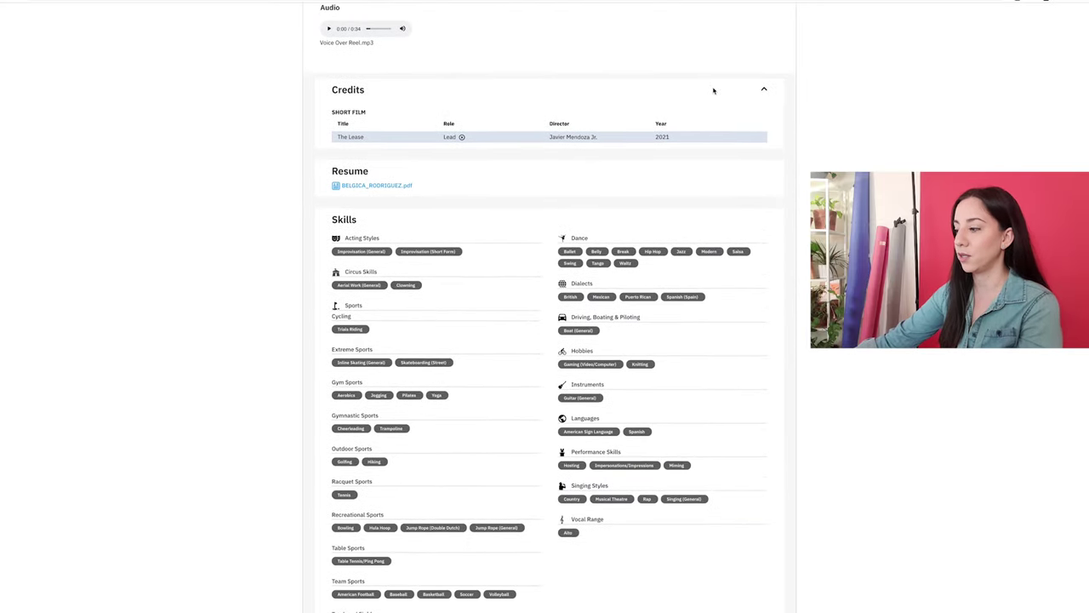
scroll(713, 90, up, 4)
scroll(713, 91, up, 5)
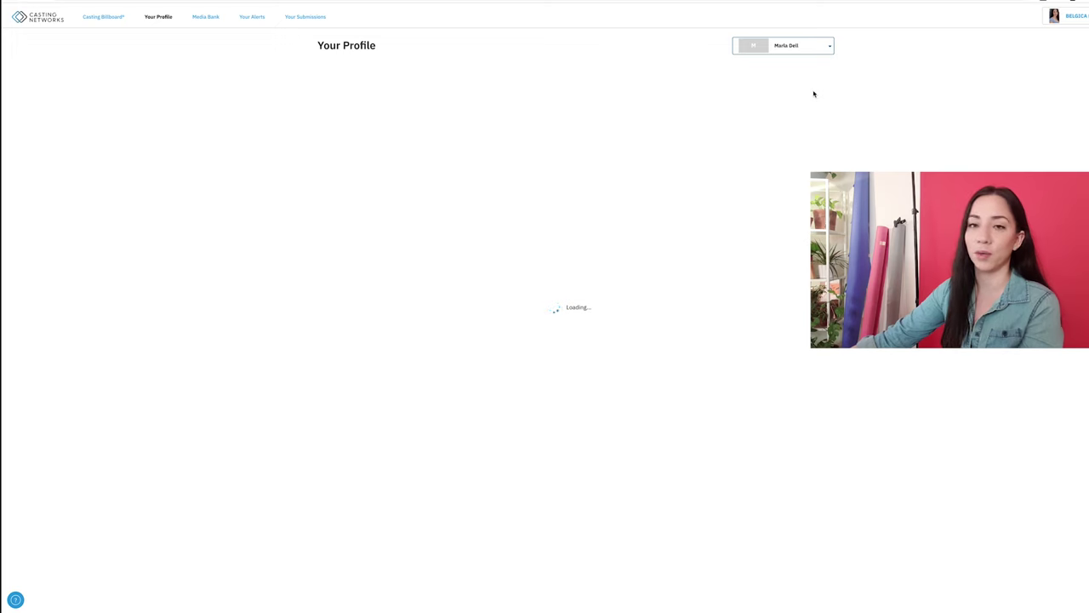
scroll(813, 93, down, 1)
scroll(813, 93, down, 1)
scroll(812, 90, up, 2)
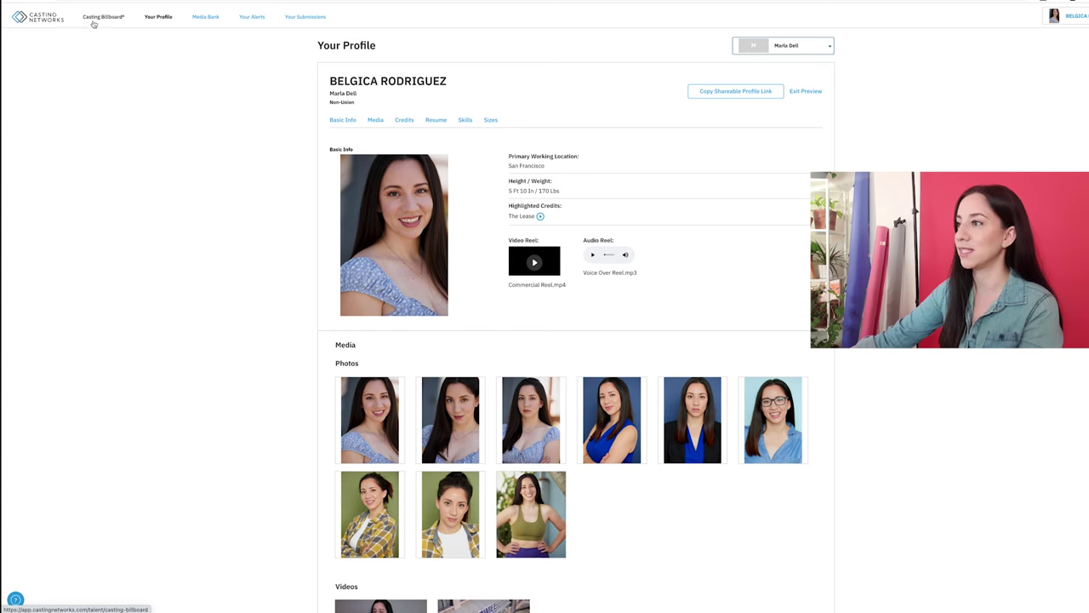
Open the Casting Billboard, listing 1156 roles filtered by playable age 21–35 and working location.
click(96, 21)
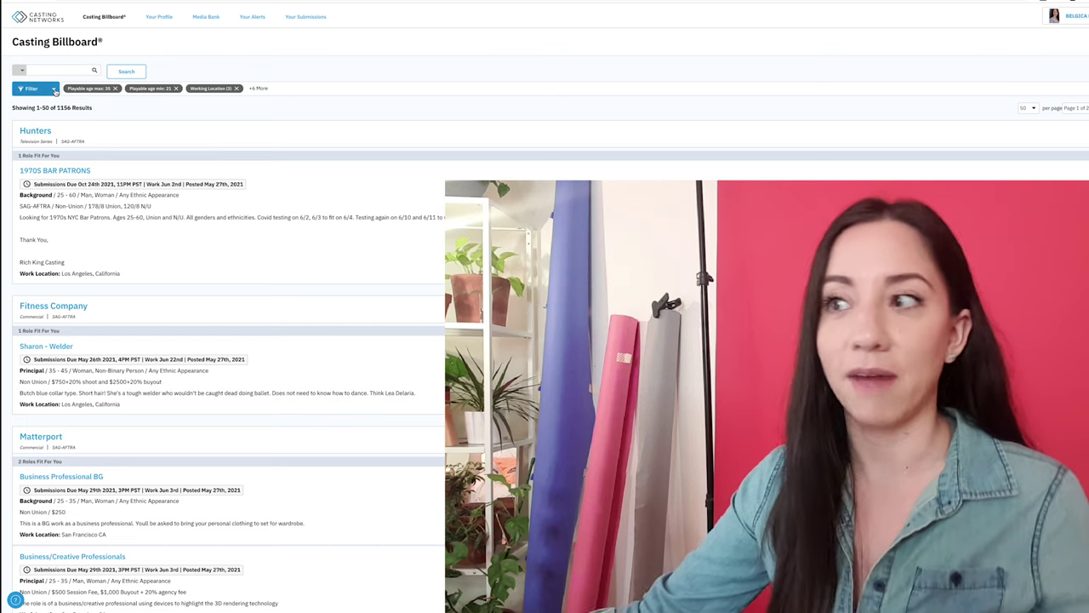
Review the Billboard filters and three selected unions, then close the panel to show 1156 roles.
click(55, 91)
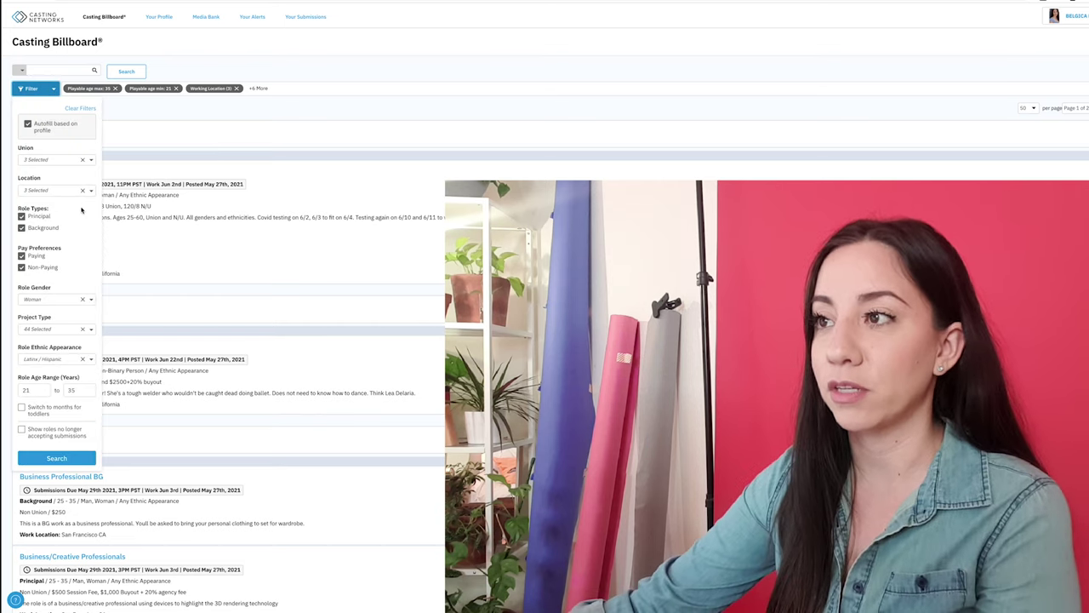
scroll(44, 224, down, 1)
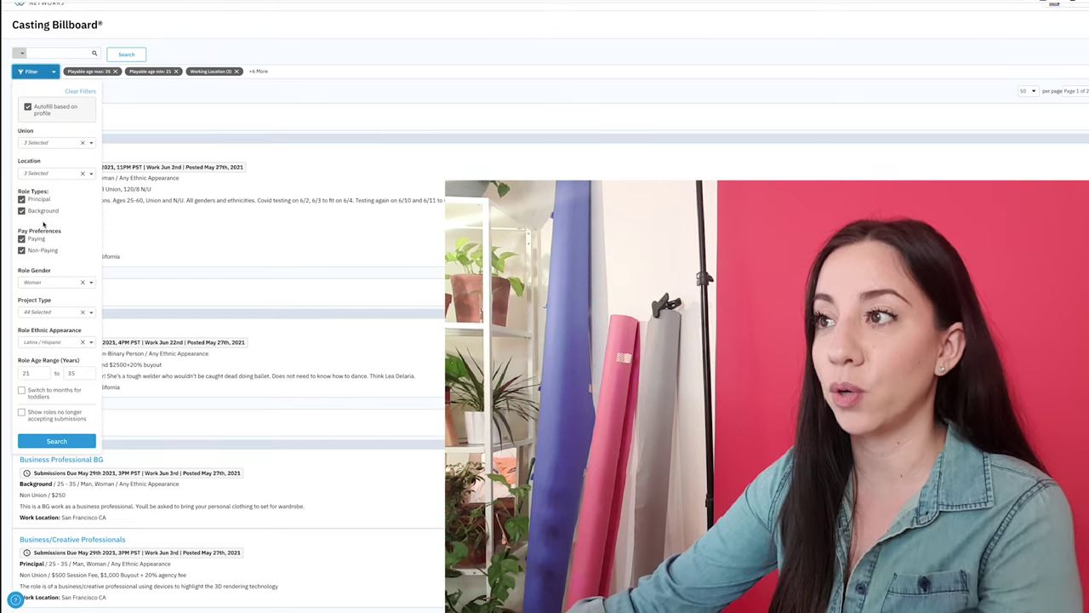
click(76, 145)
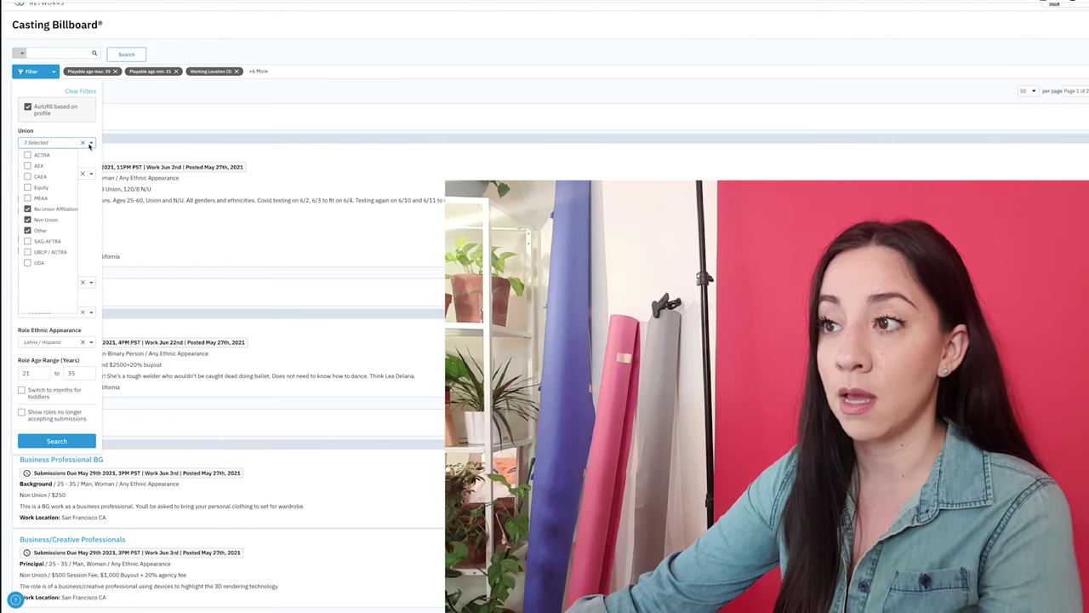
click(89, 145)
scroll(81, 177, down, 1)
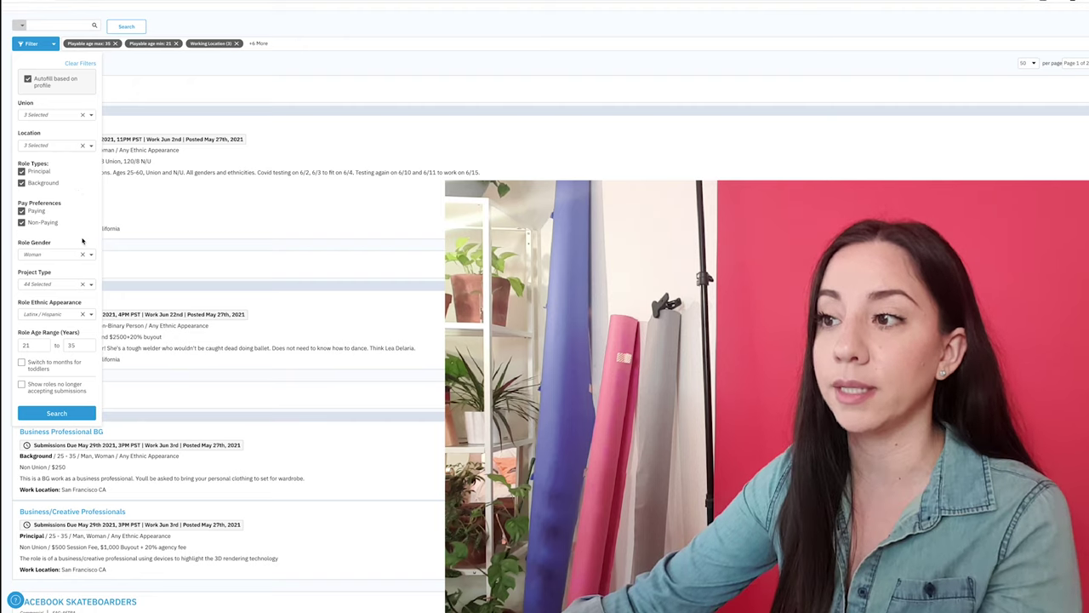
scroll(92, 261, down, 1)
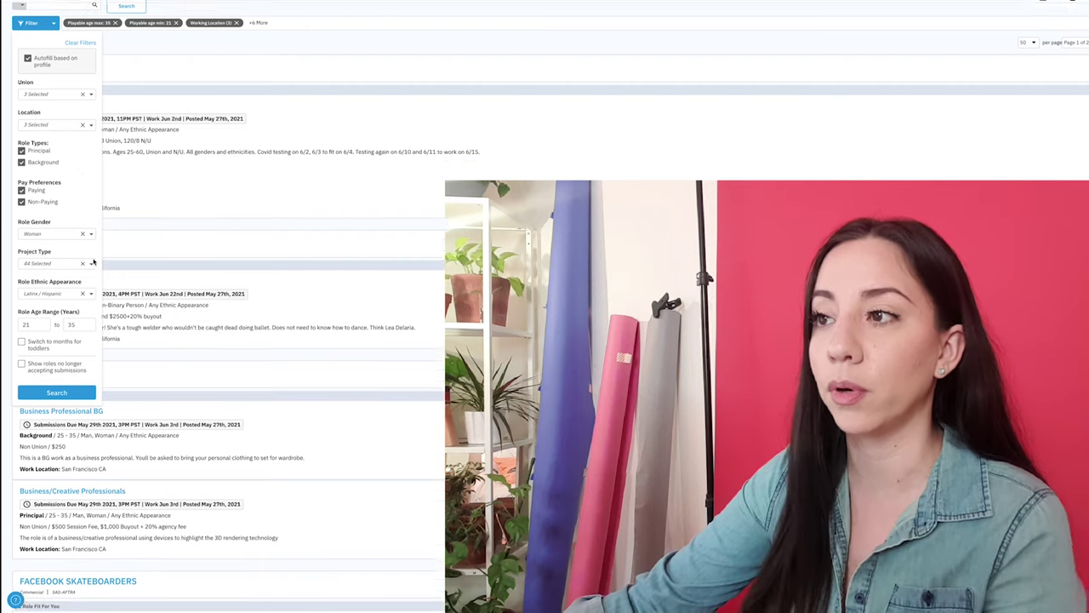
scroll(94, 261, down, 1)
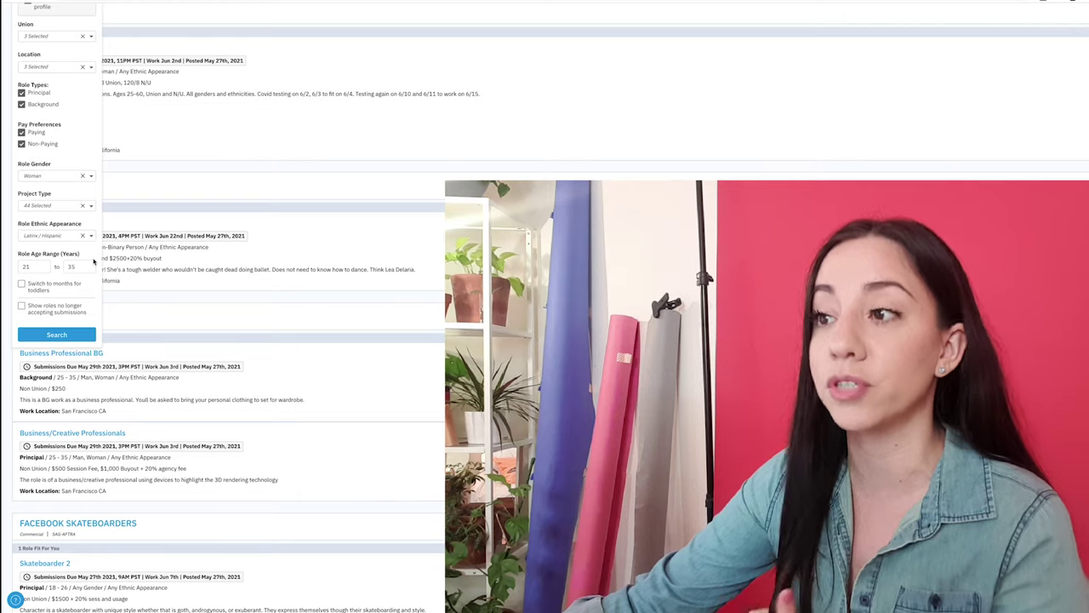
scroll(93, 261, up, 3)
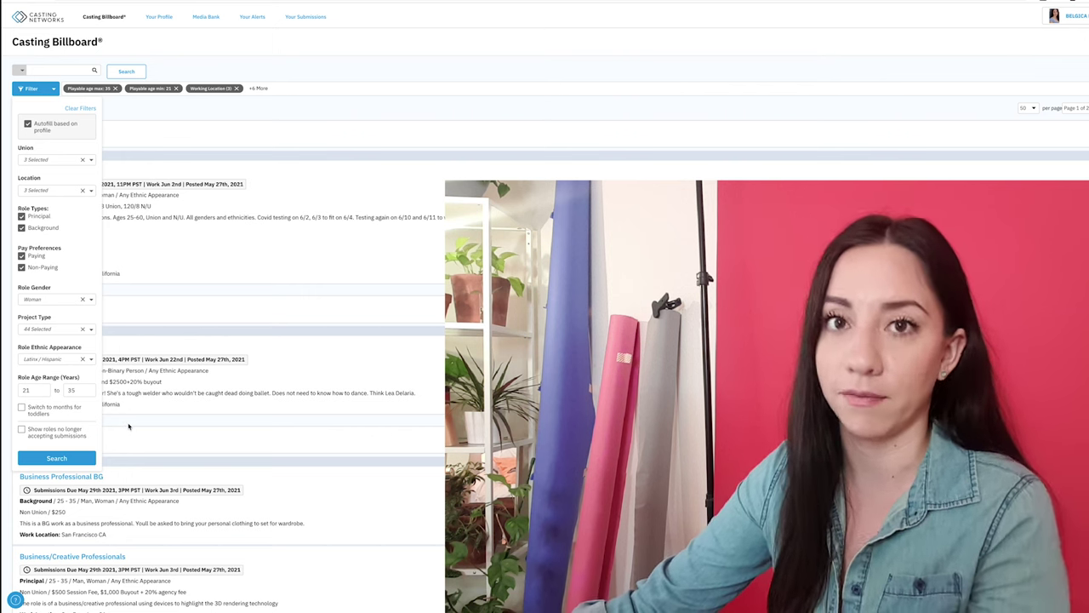
click(128, 426)
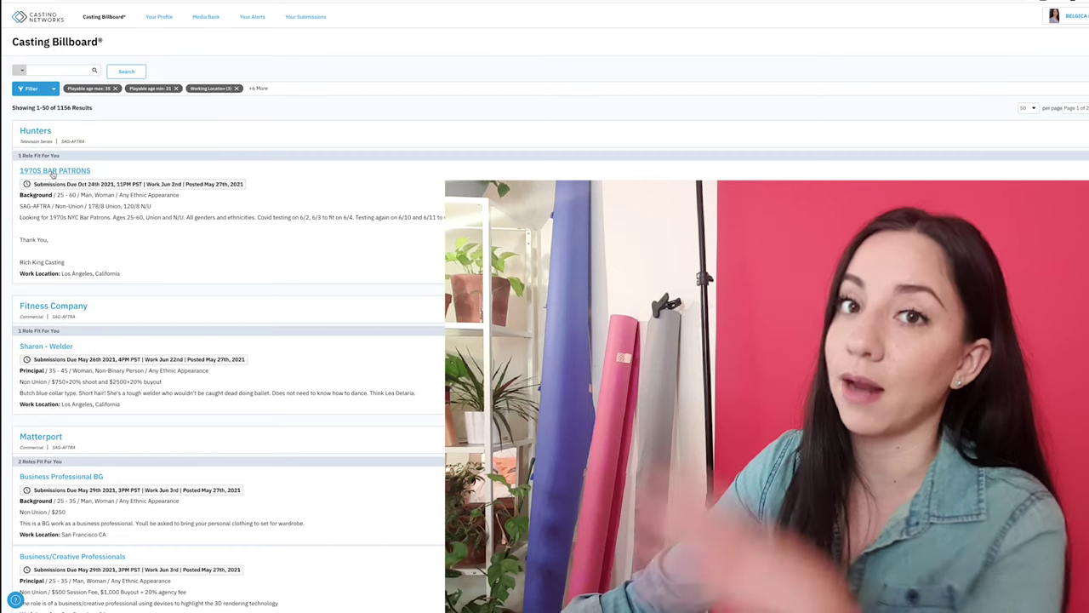
click(53, 171)
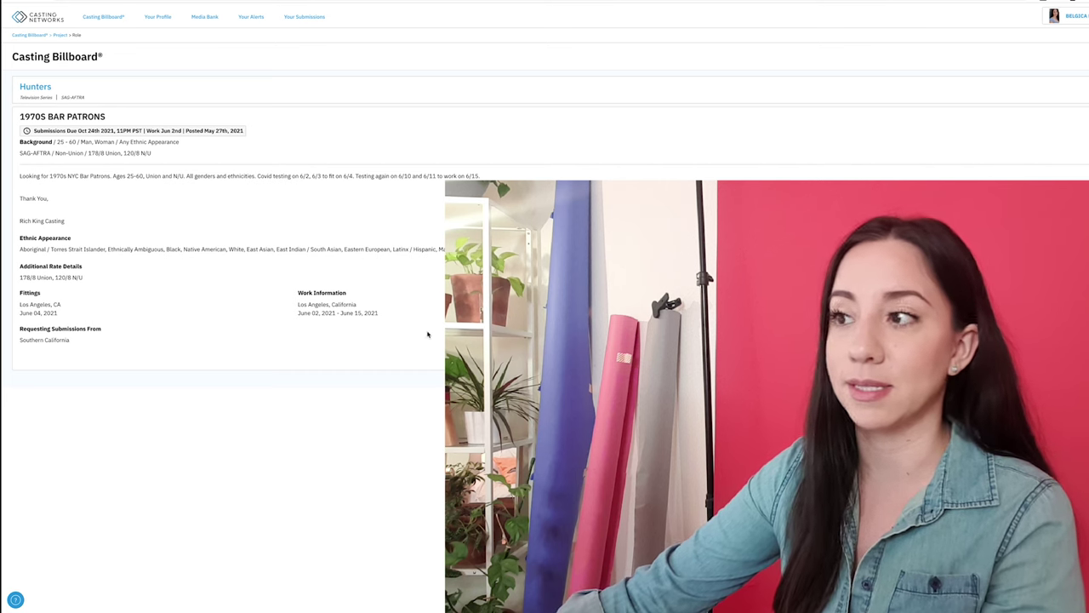
key(alt+Left)
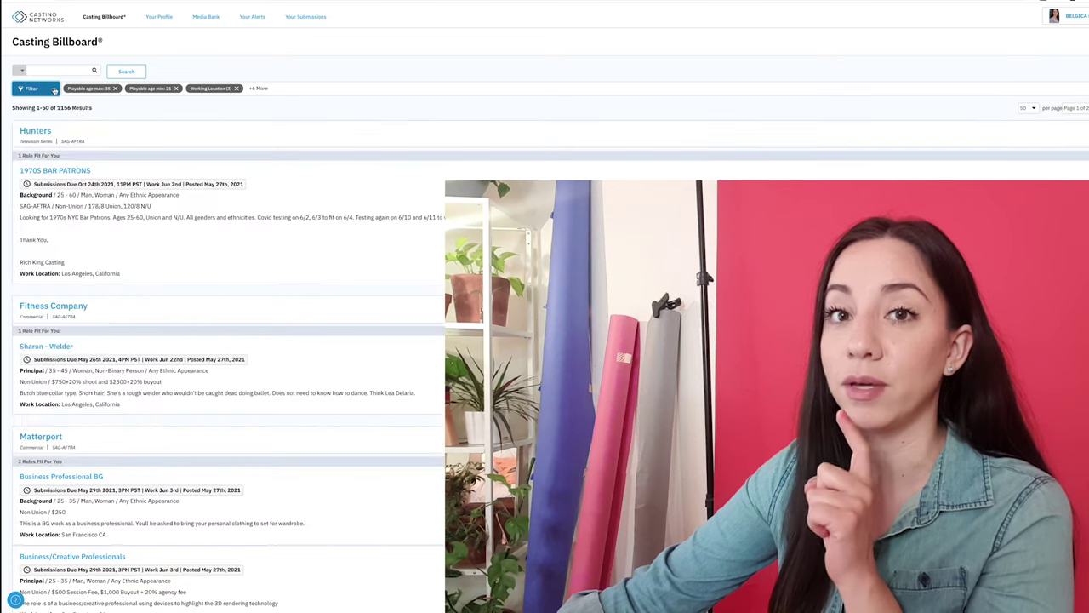
click(55, 90)
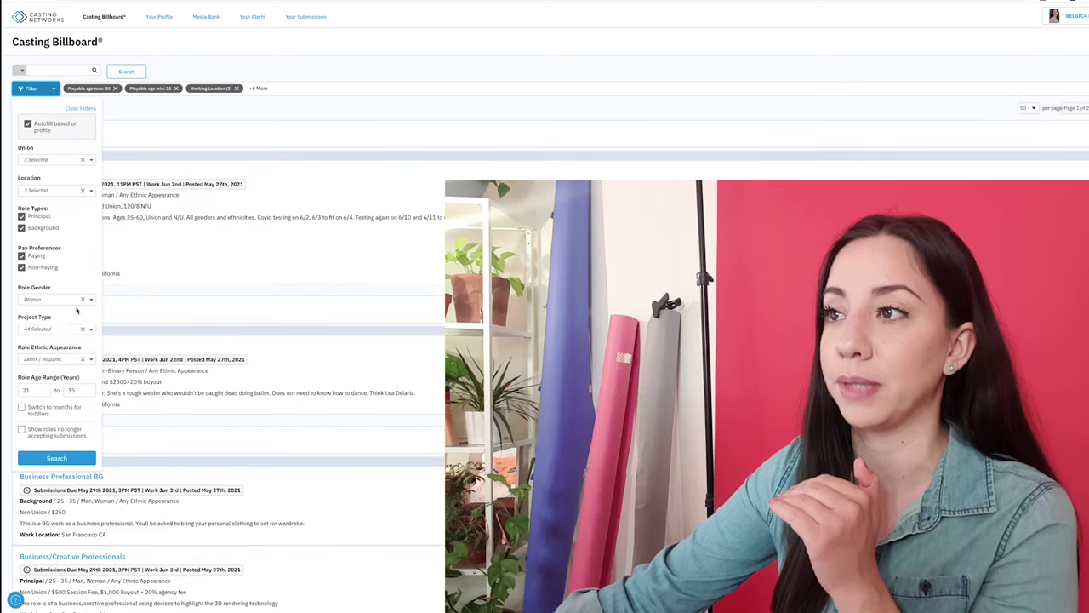
Uncheck Los Angeles in the Billboard location filter and rerun the search, giving 155 results.
click(91, 190)
scroll(56, 252, down, 5)
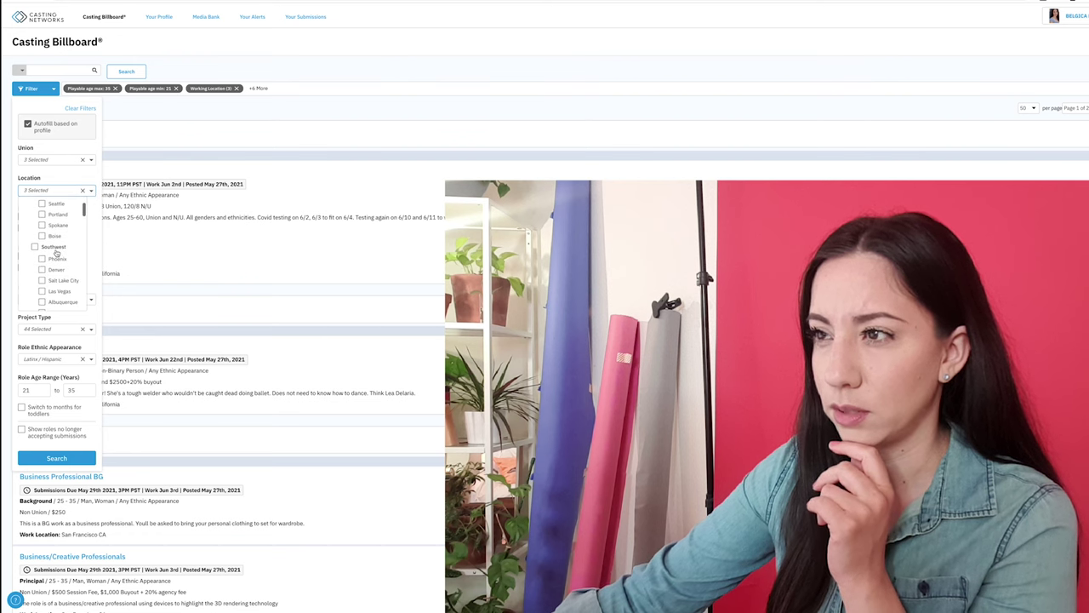
scroll(56, 252, down, 6)
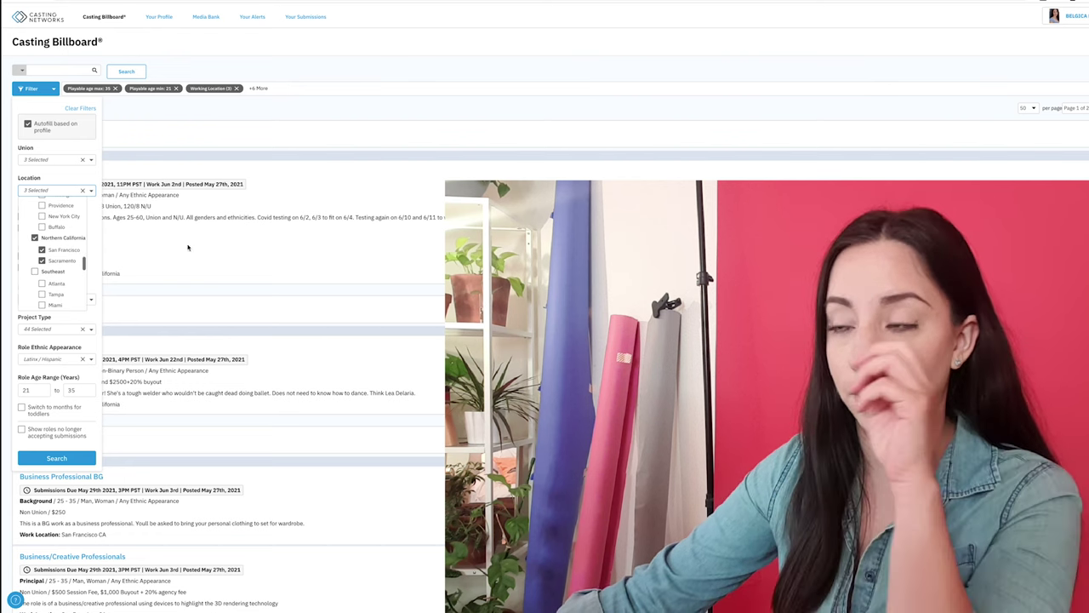
scroll(44, 243, up, 3)
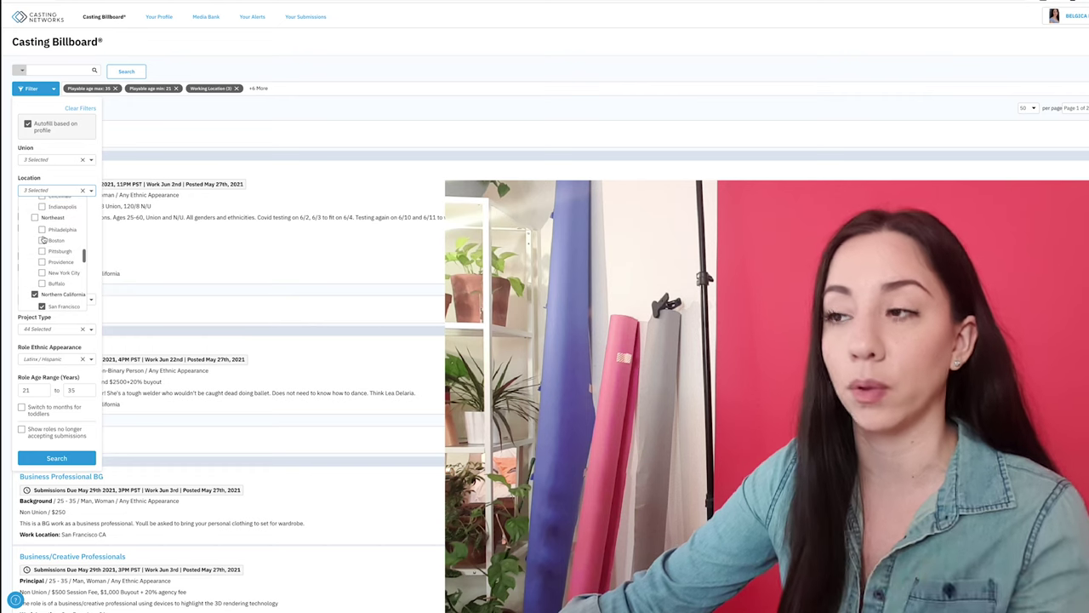
scroll(44, 240, up, 5)
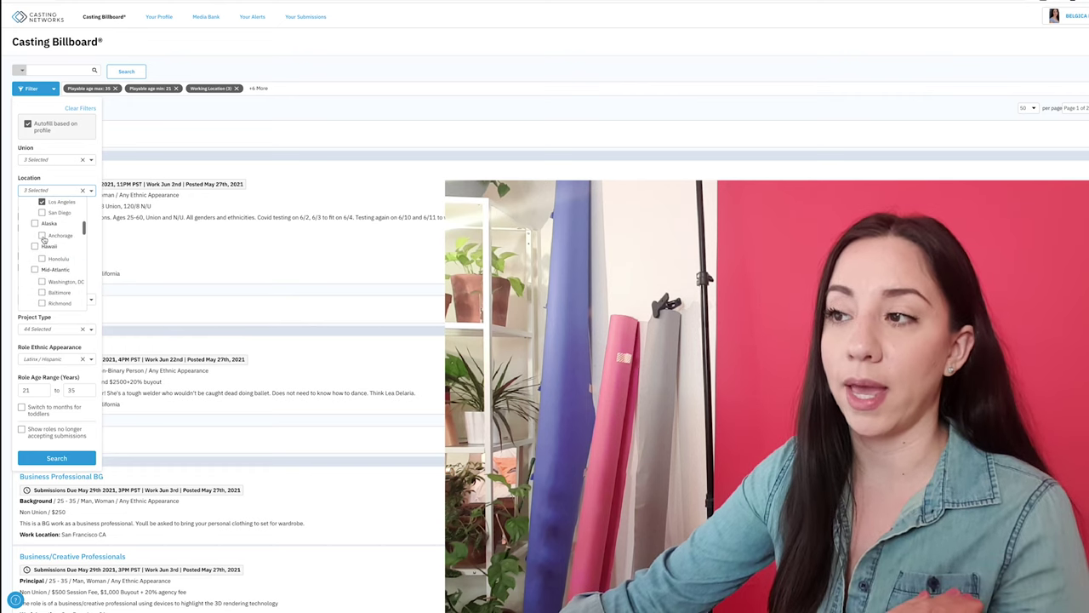
click(42, 232)
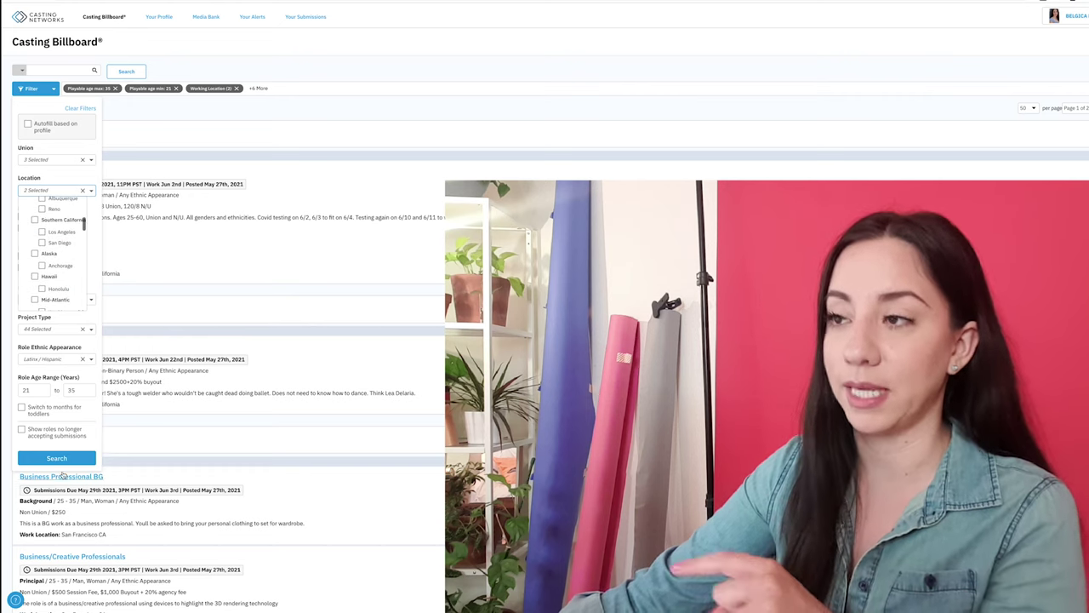
click(80, 460)
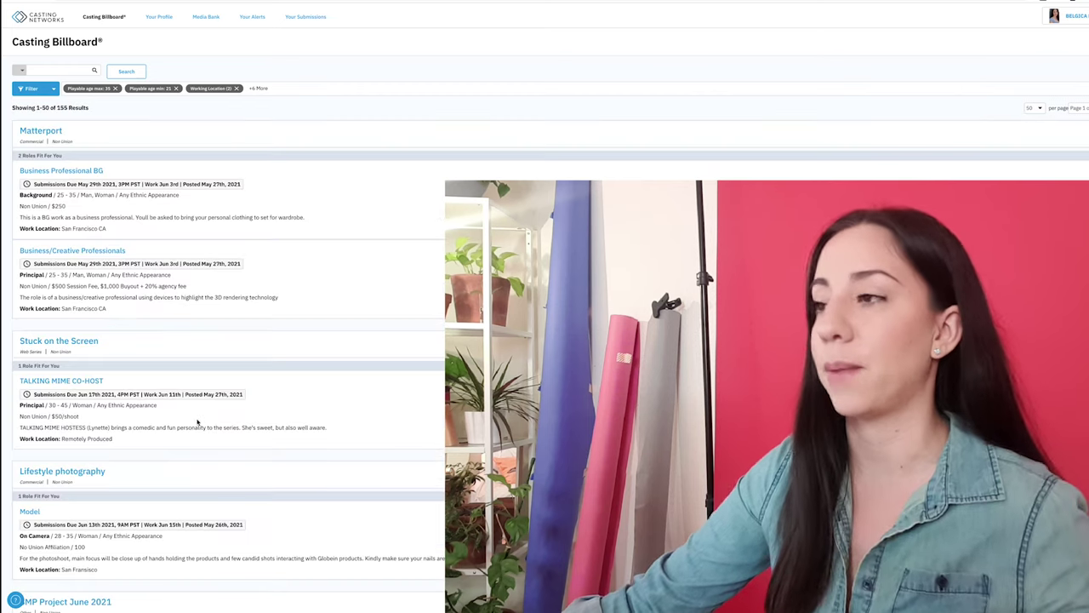
Open Matterport's Business Professional BG role and close the 'Create a personal profile' prompt.
click(62, 170)
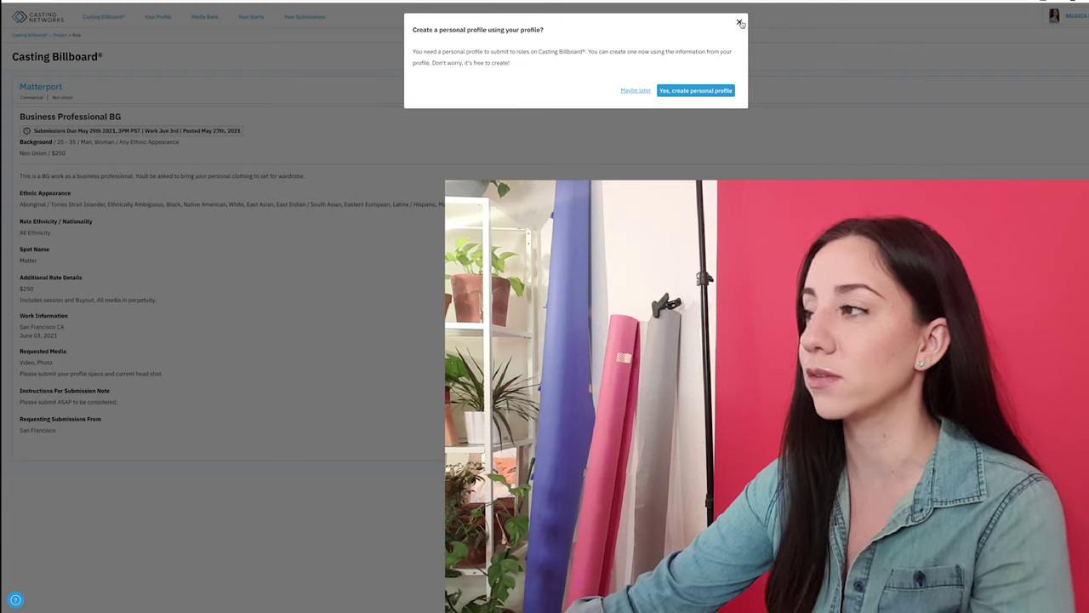
click(739, 23)
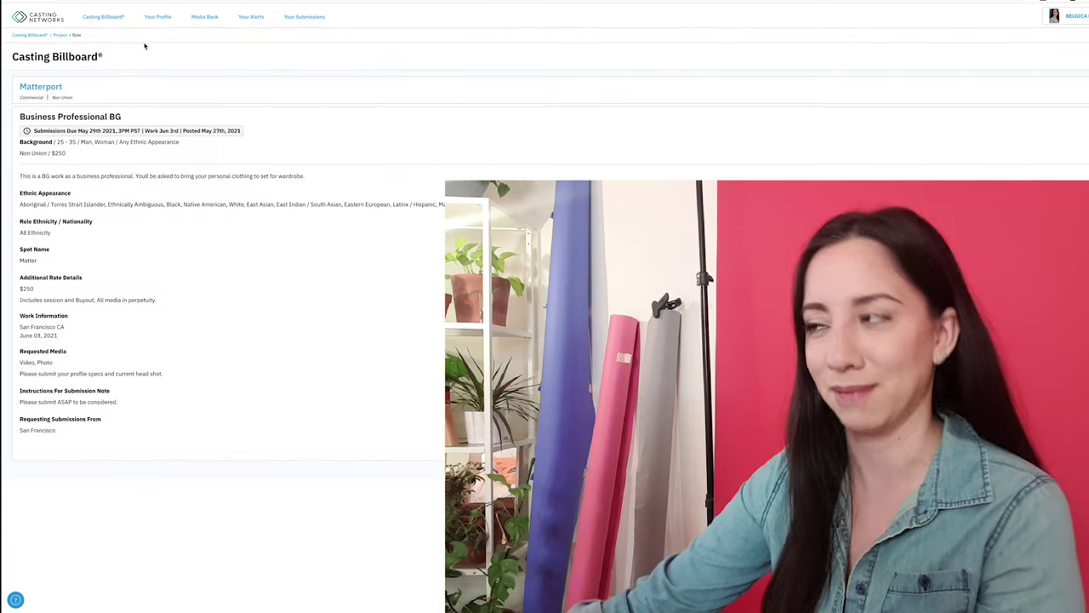
click(103, 22)
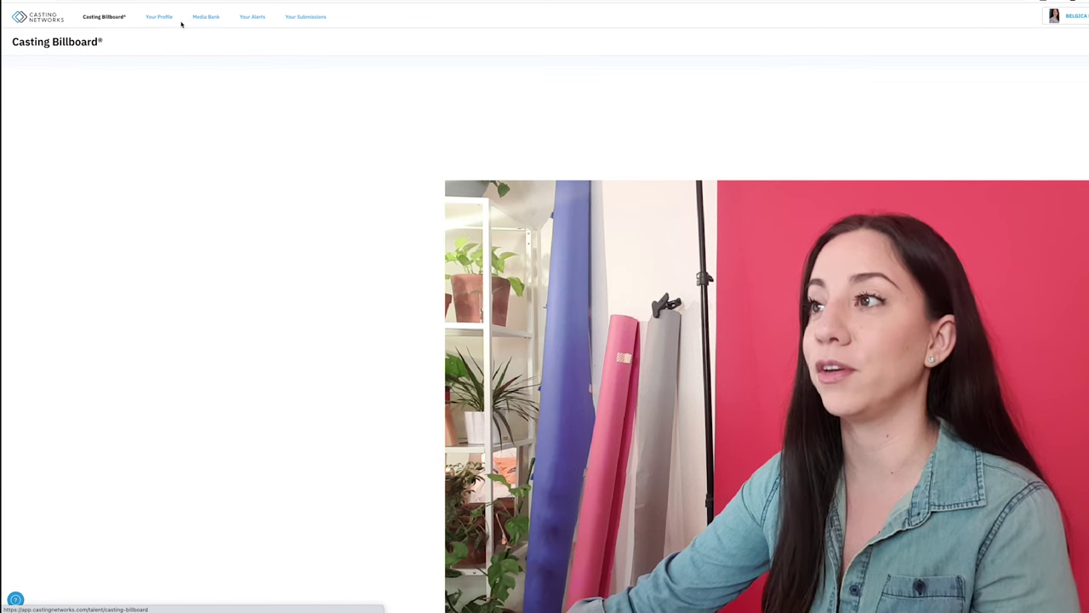
click(170, 18)
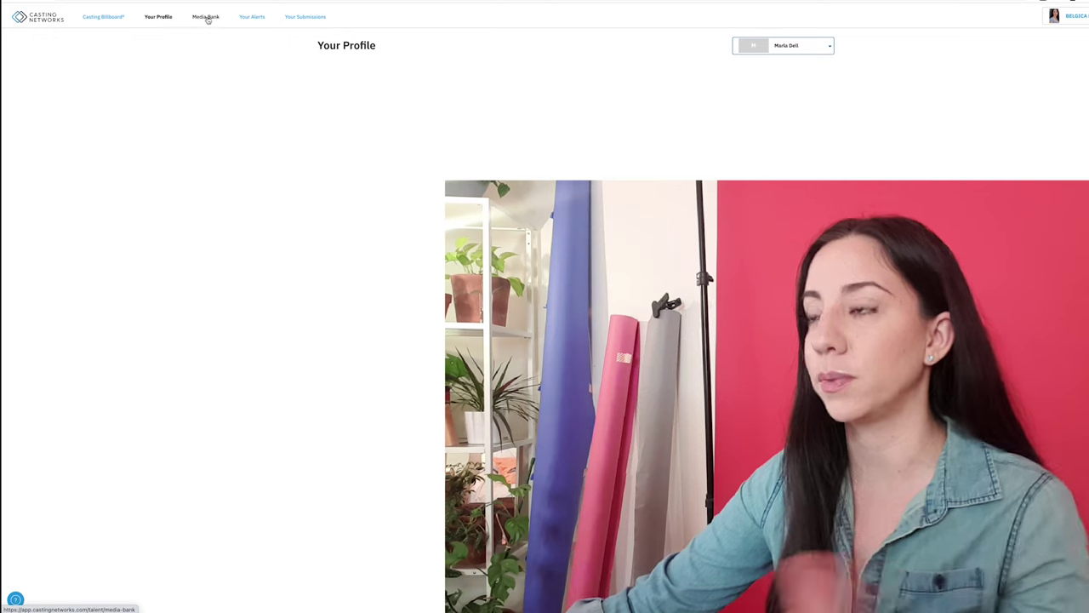
click(206, 19)
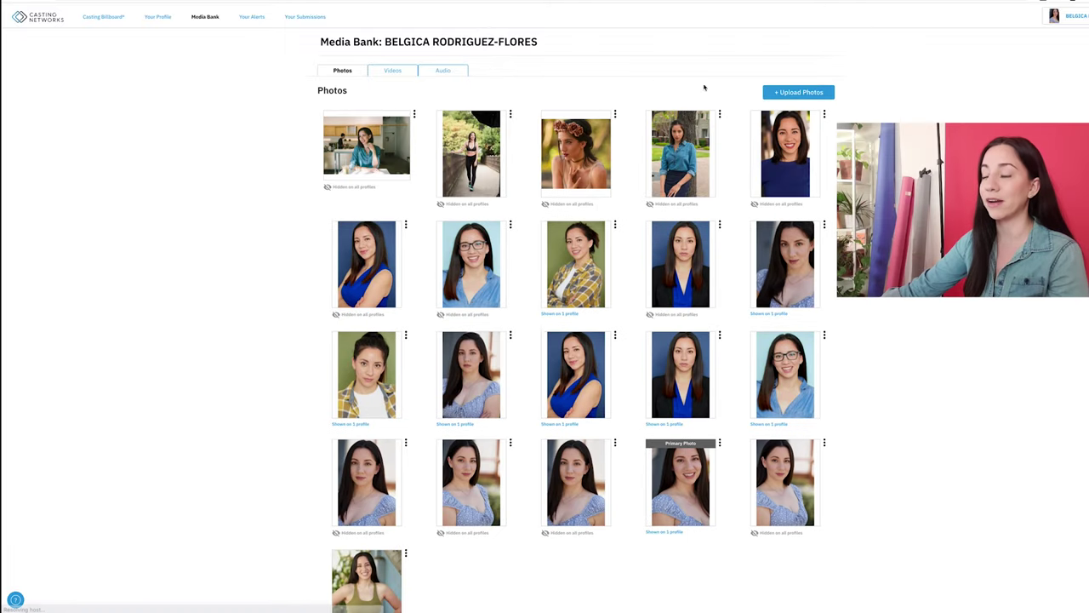
scroll(862, 104, down, 1)
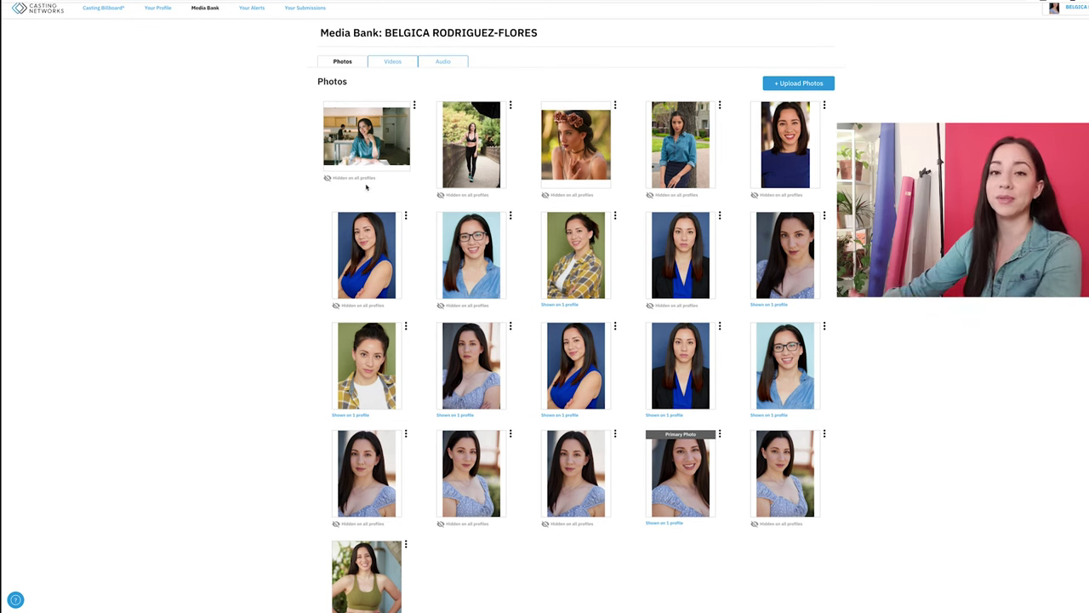
click(414, 107)
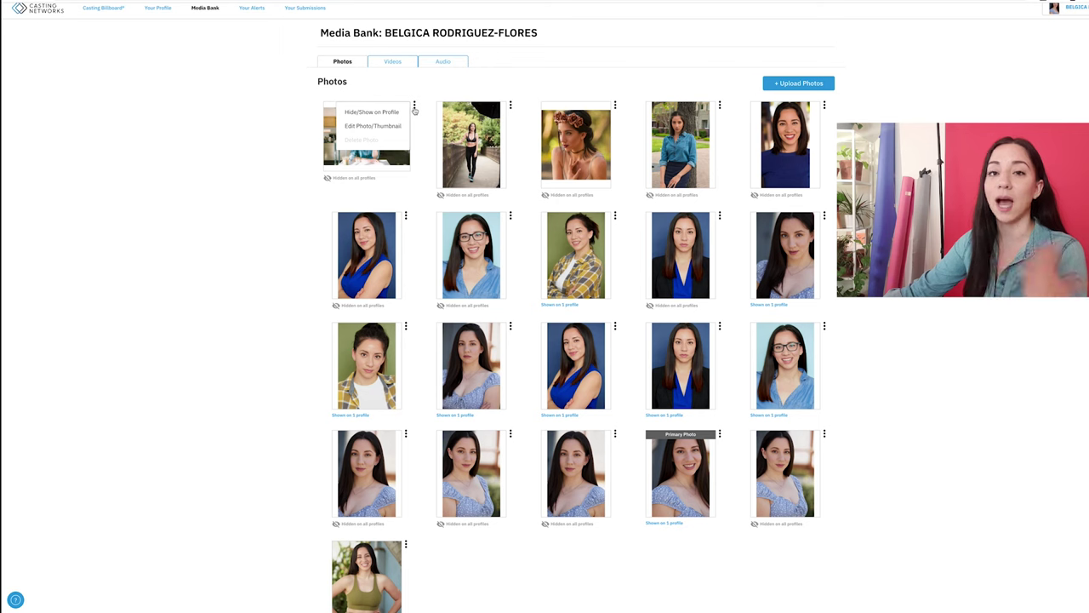
click(381, 141)
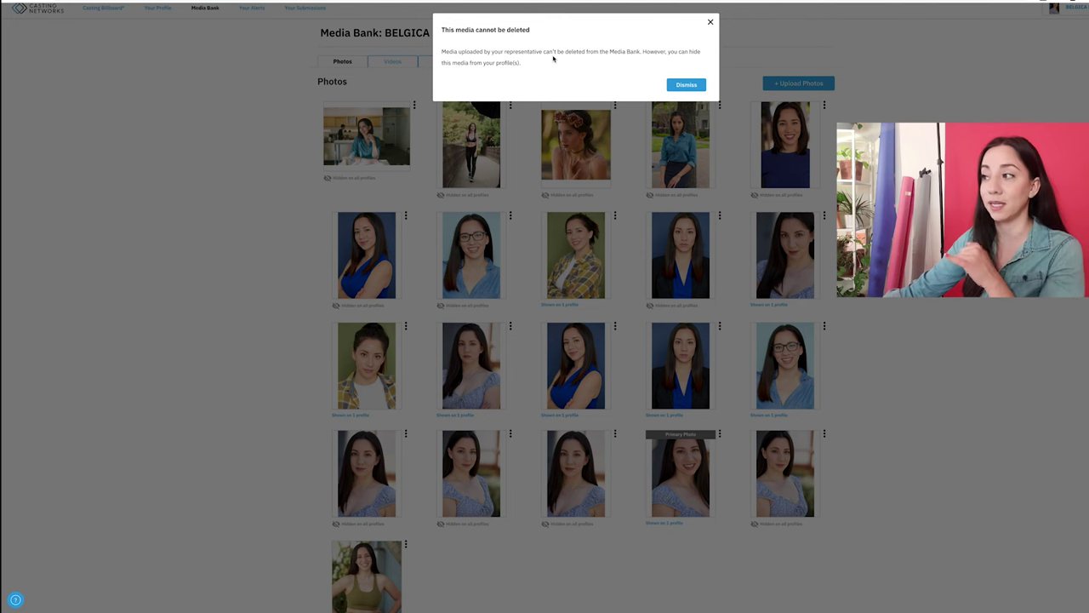
click(685, 85)
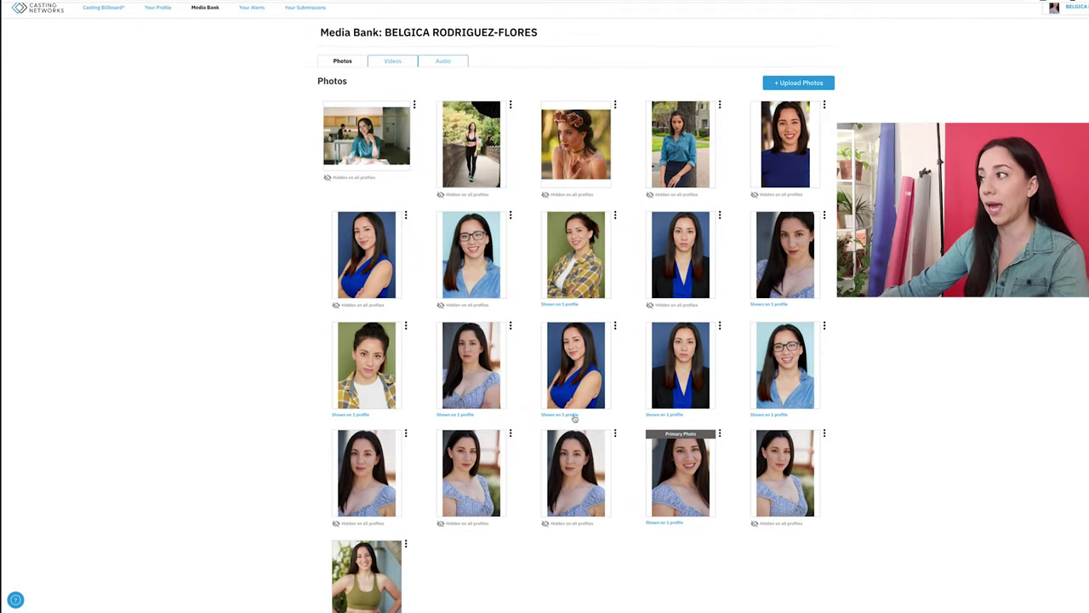
scroll(570, 417, down, 1)
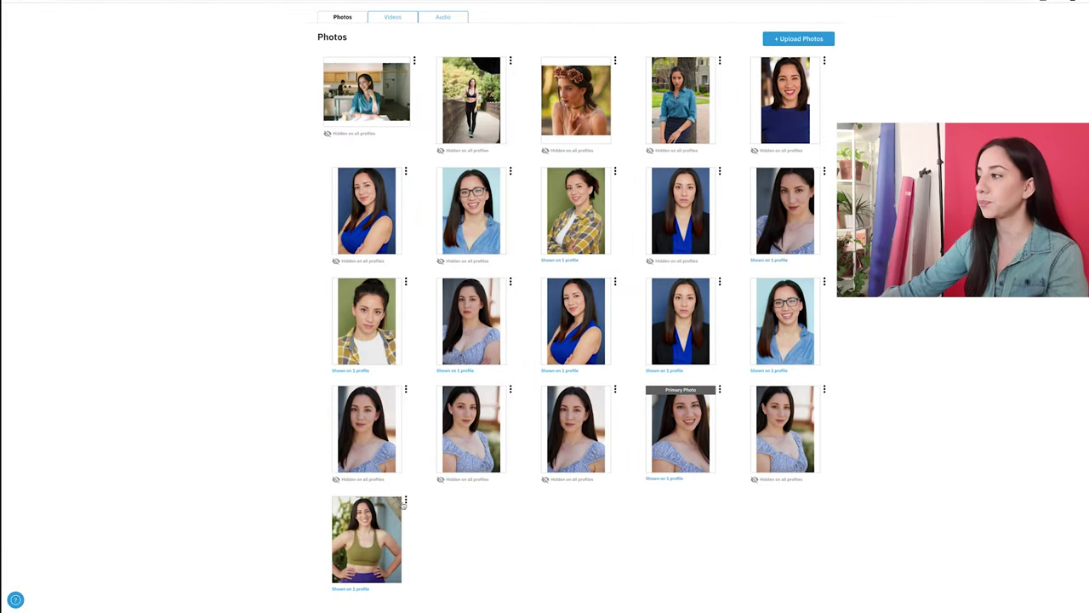
click(406, 500)
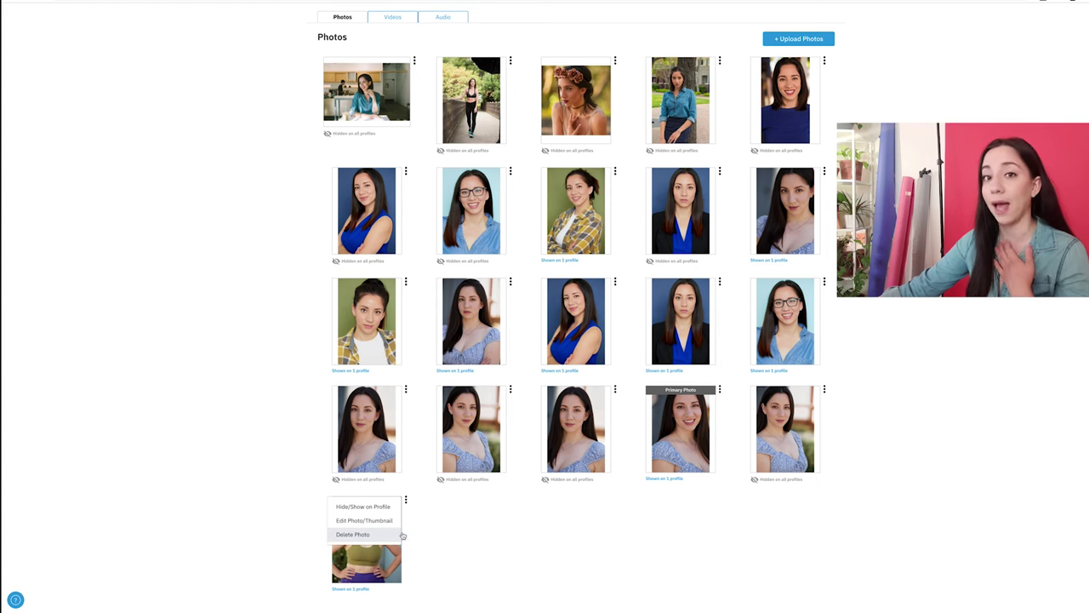
click(452, 519)
scroll(446, 485, up, 1)
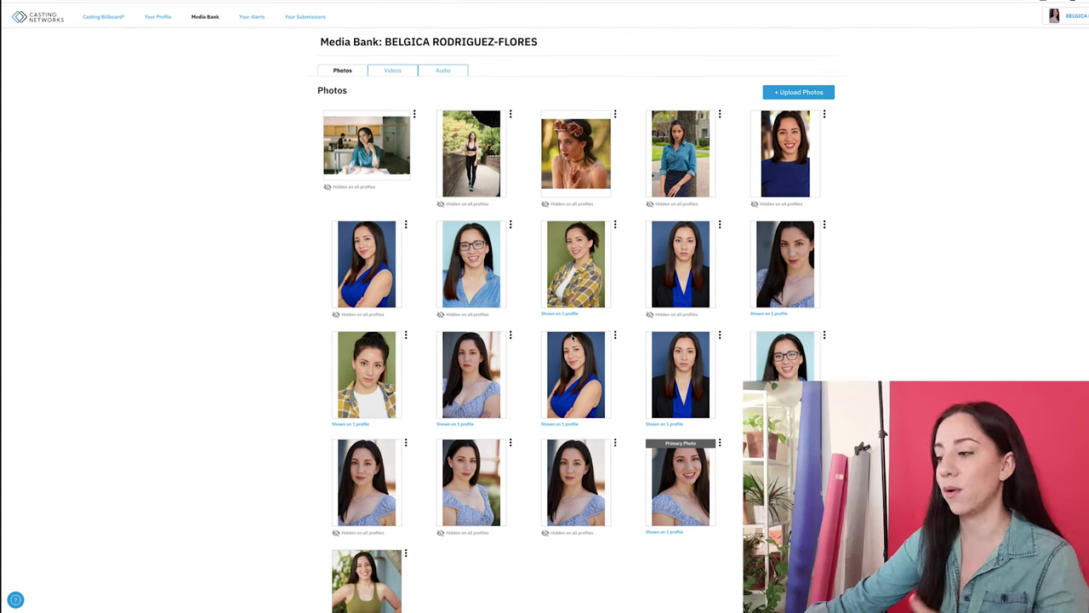
View the four uploaded videos, then the Audio section holding Voice Over Reel.mp3.
click(393, 70)
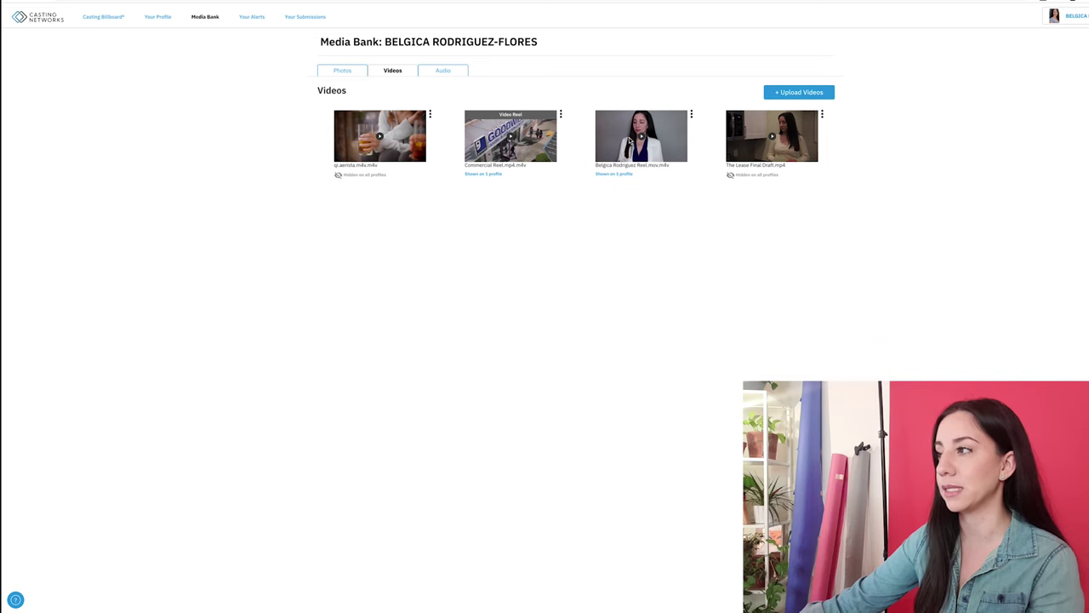
click(451, 72)
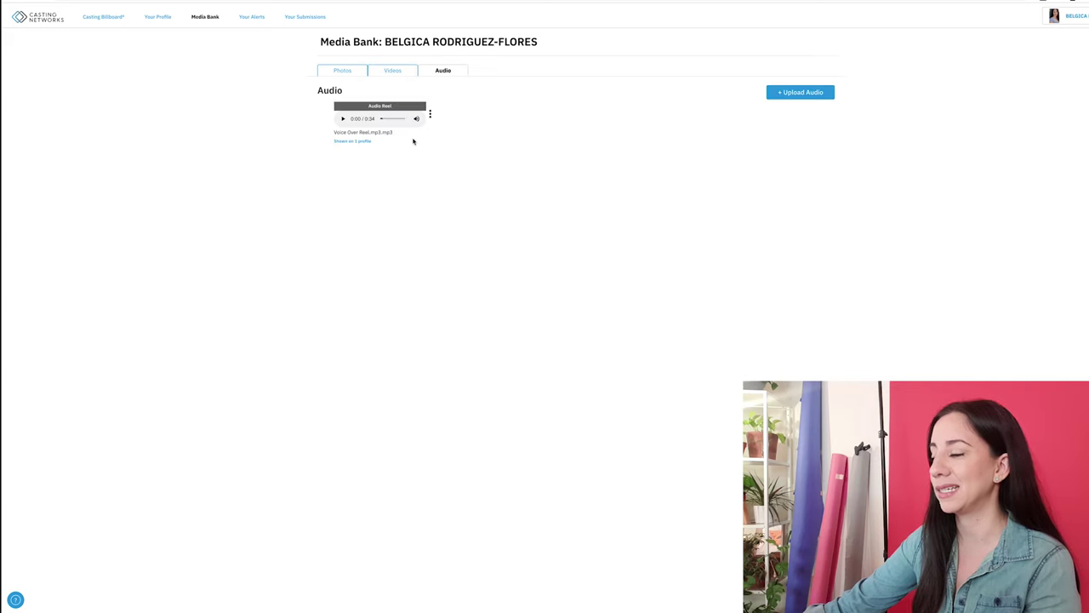
Search alerts from May 1 to May 27, 2021, finding none, then view Your Submissions.
click(251, 18)
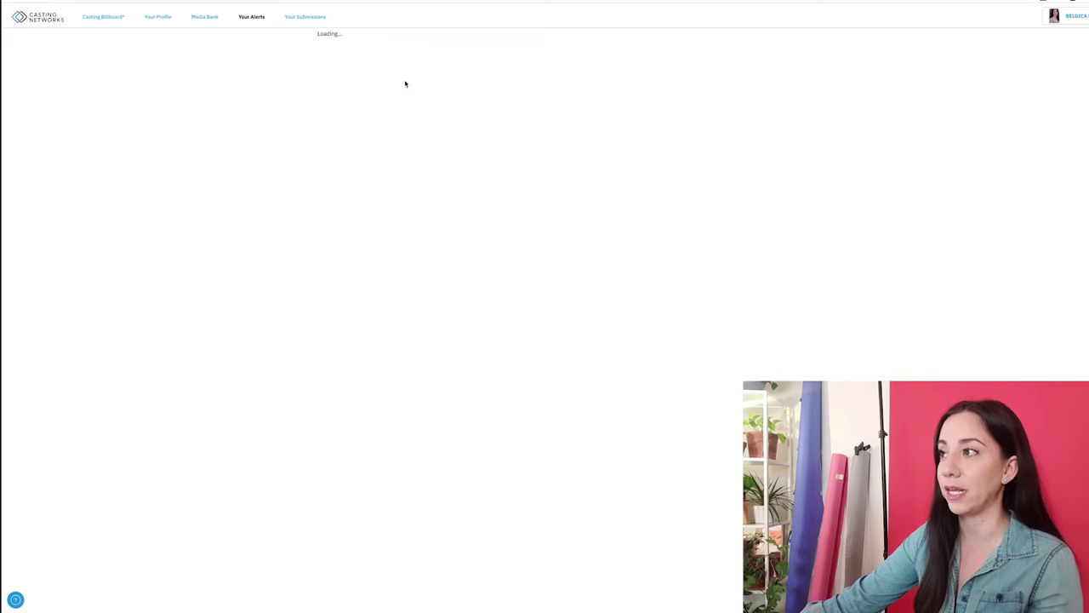
click(349, 83)
click(394, 127)
click(434, 82)
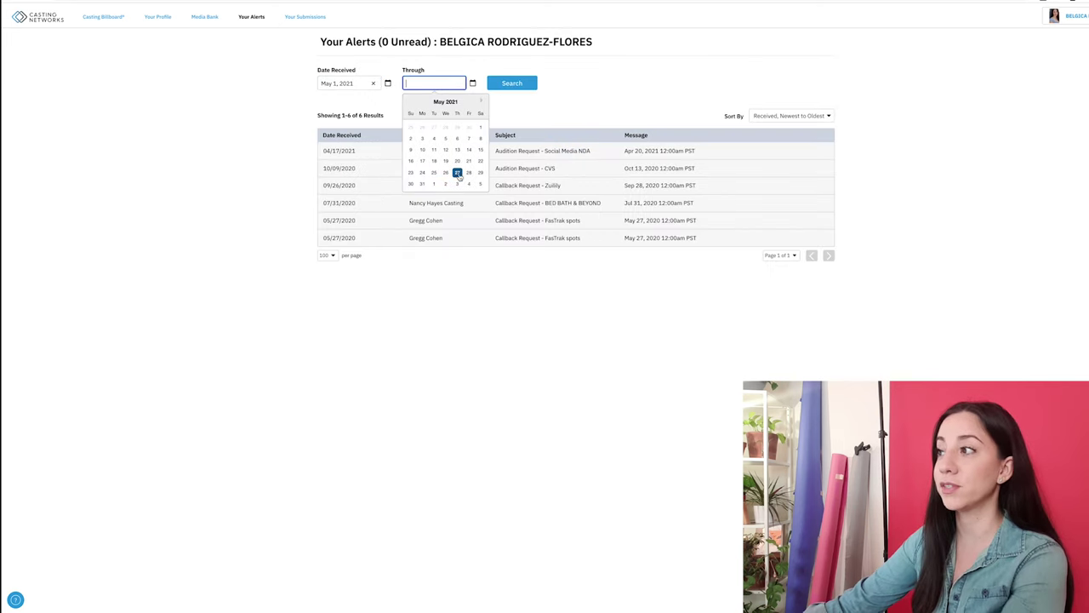
click(456, 173)
click(511, 82)
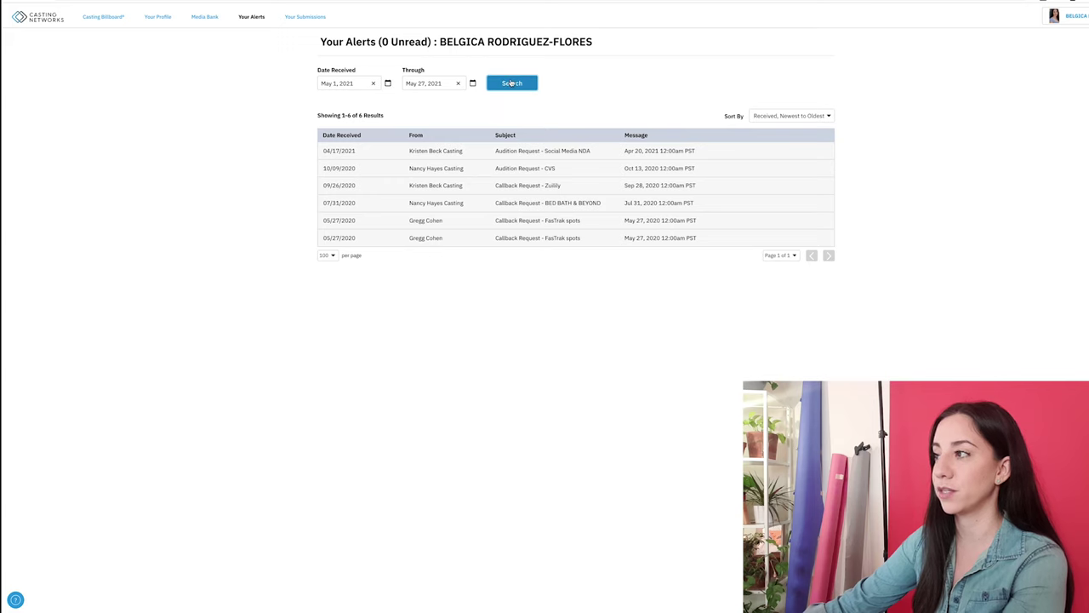
click(512, 83)
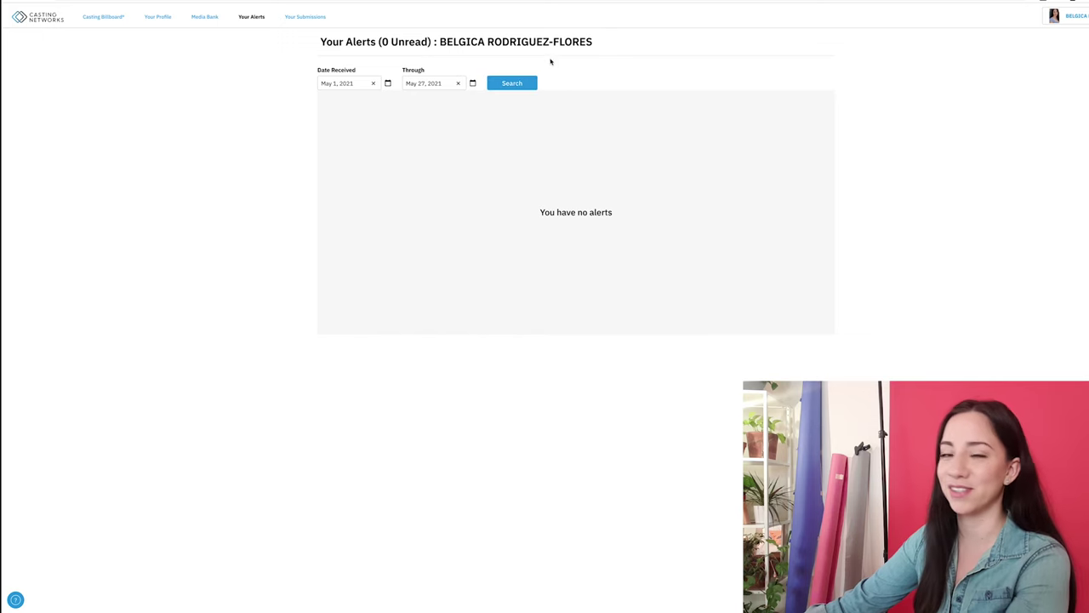
click(296, 20)
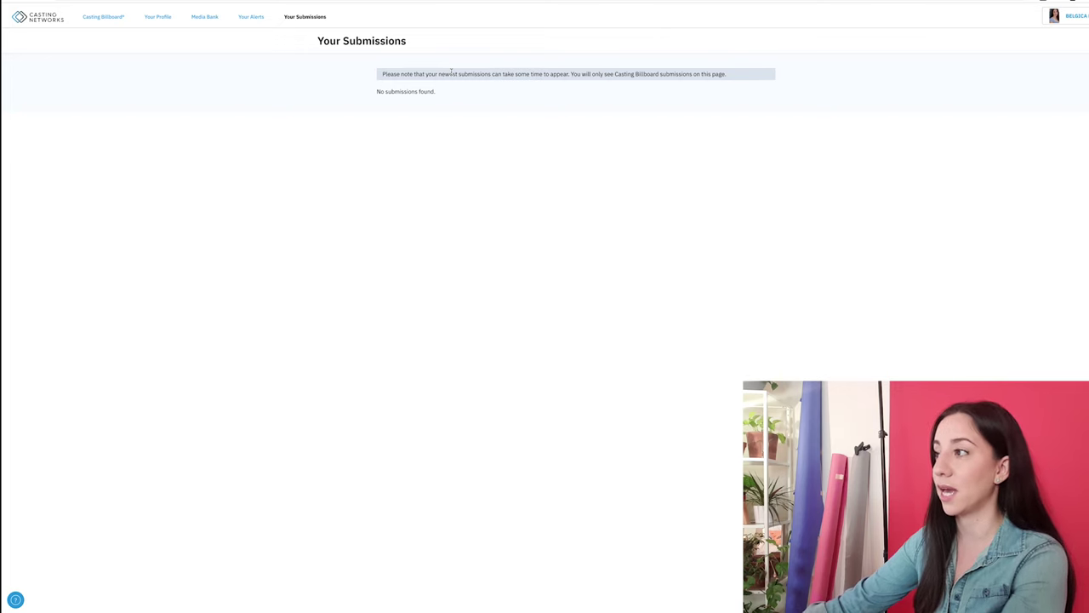
Go to Your Profile, then reach Profile Settings through the account menu's Account Settings.
click(162, 19)
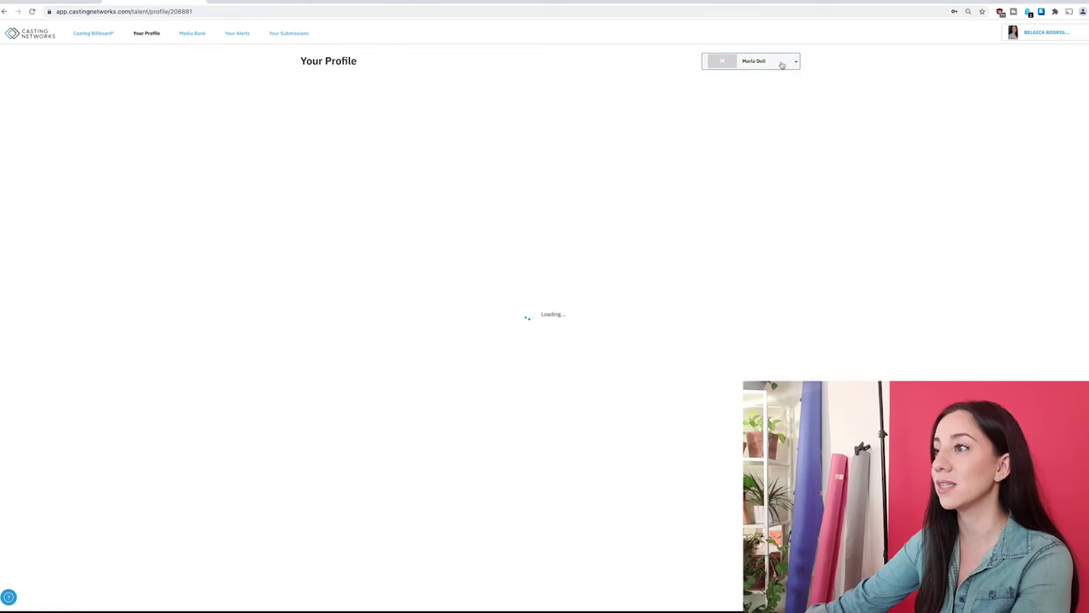
click(1049, 36)
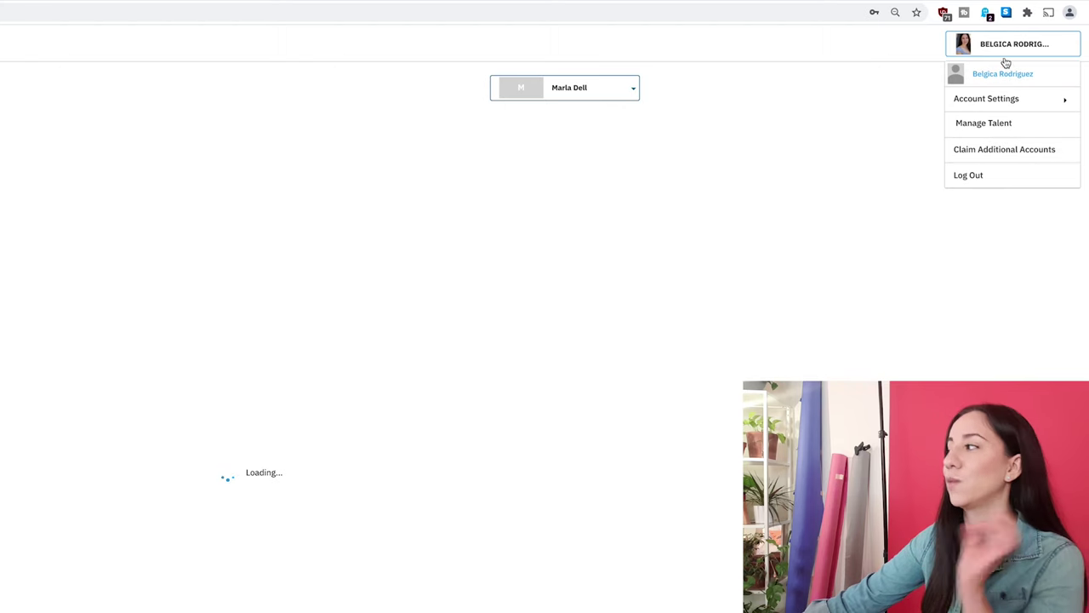
click(974, 47)
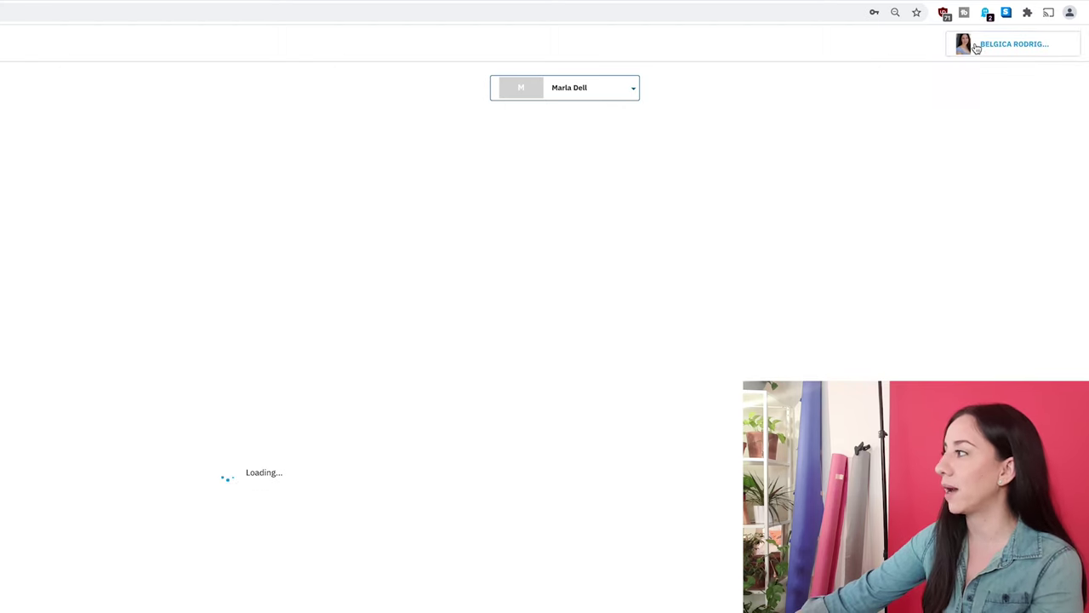
click(989, 48)
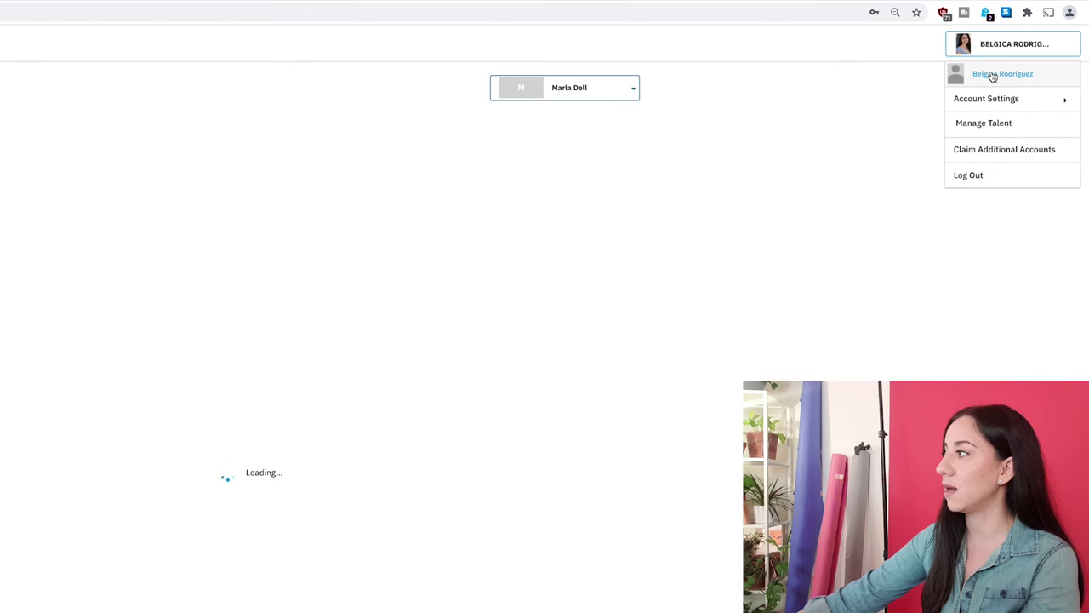
mouse_move(994, 106)
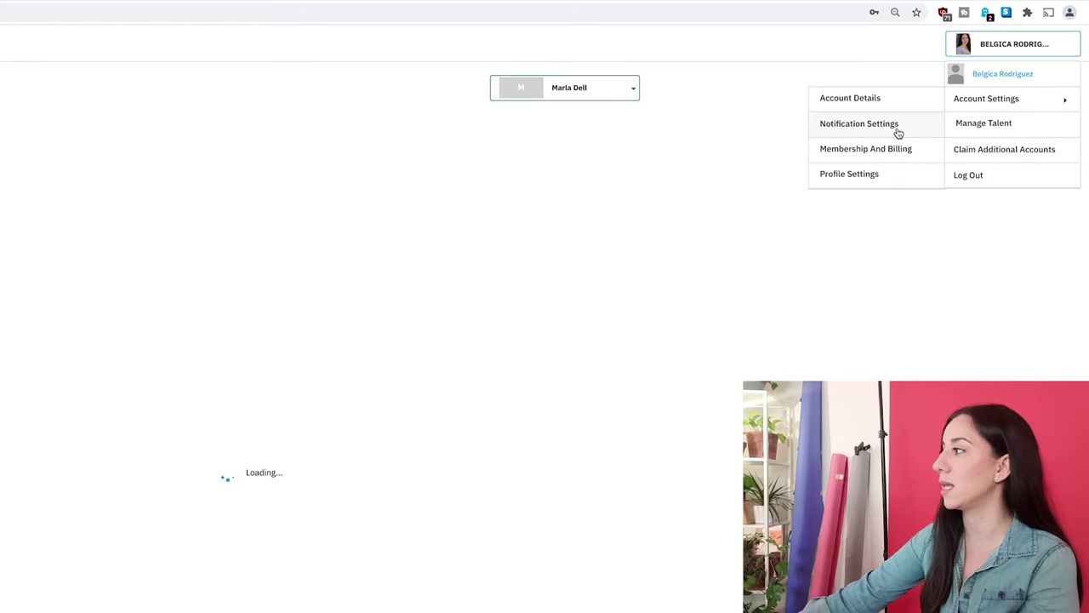
click(911, 178)
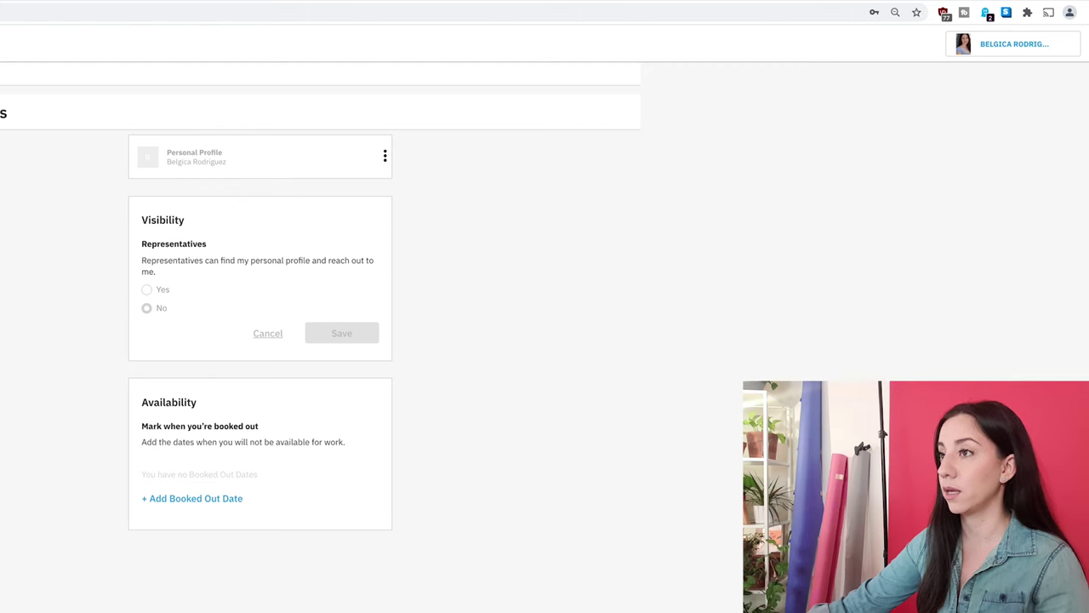
Return to Profile Settings, choose a talent, and start a new booked-out date range.
click(1012, 47)
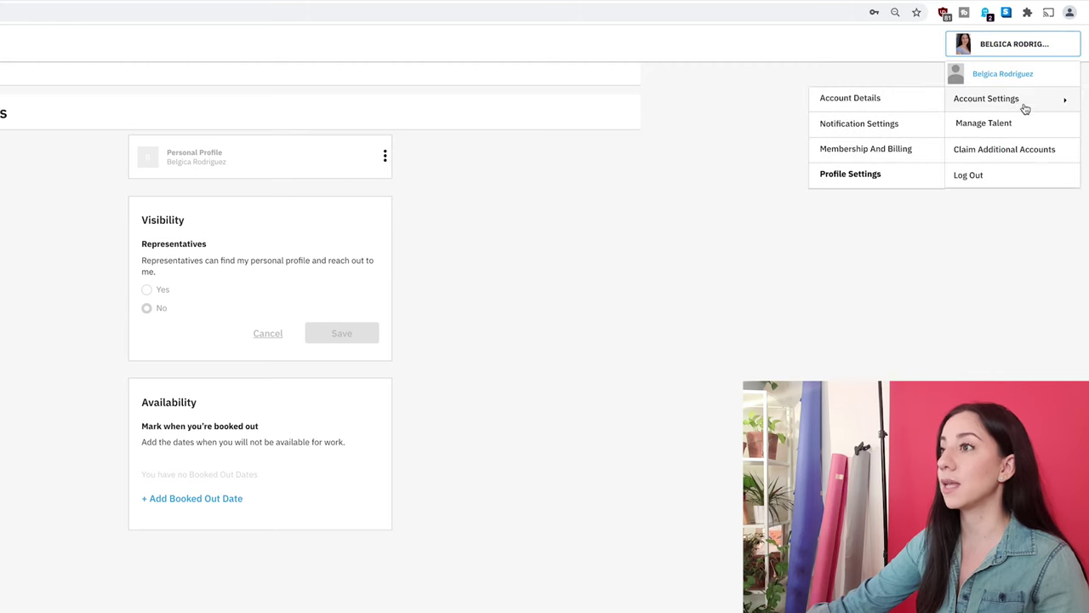
click(890, 176)
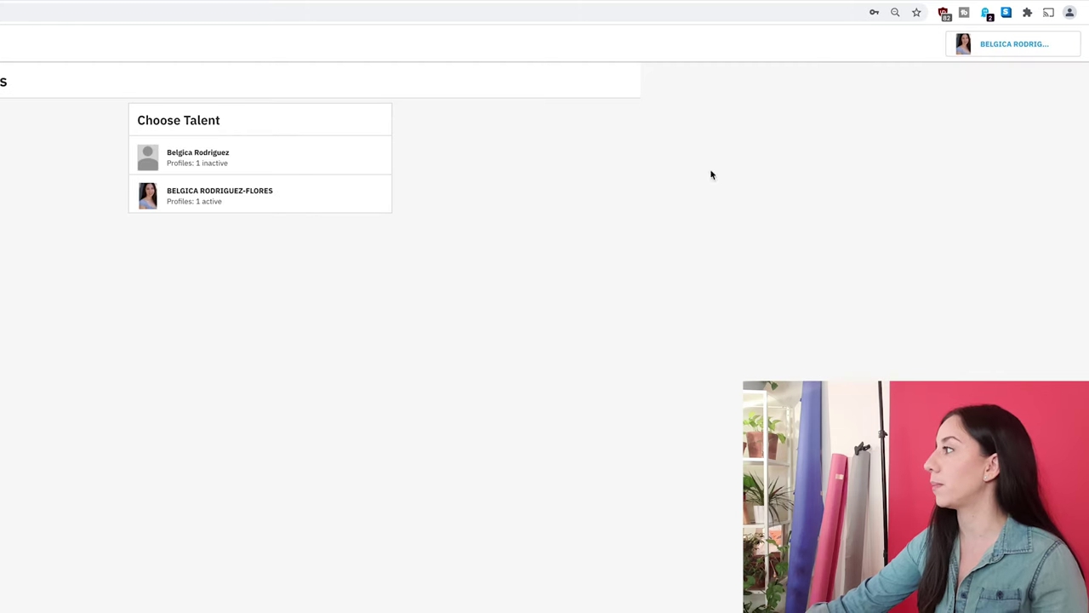
click(280, 199)
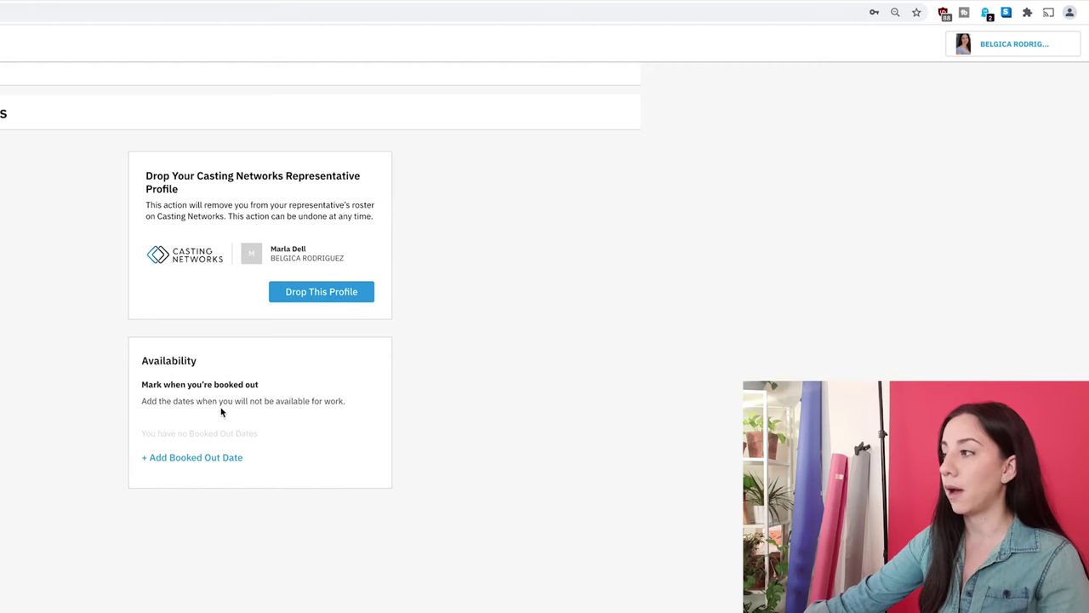
click(171, 460)
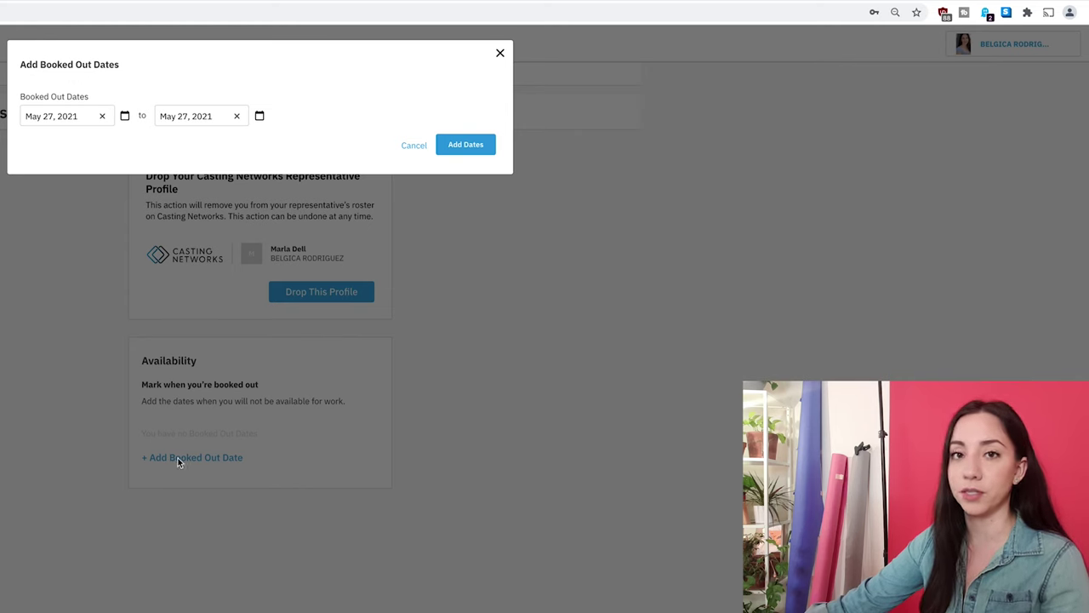
Close the booked-out dates form and open Manage Talent listing two profiles, dismissing the claim-accounts prompt.
click(500, 54)
click(989, 46)
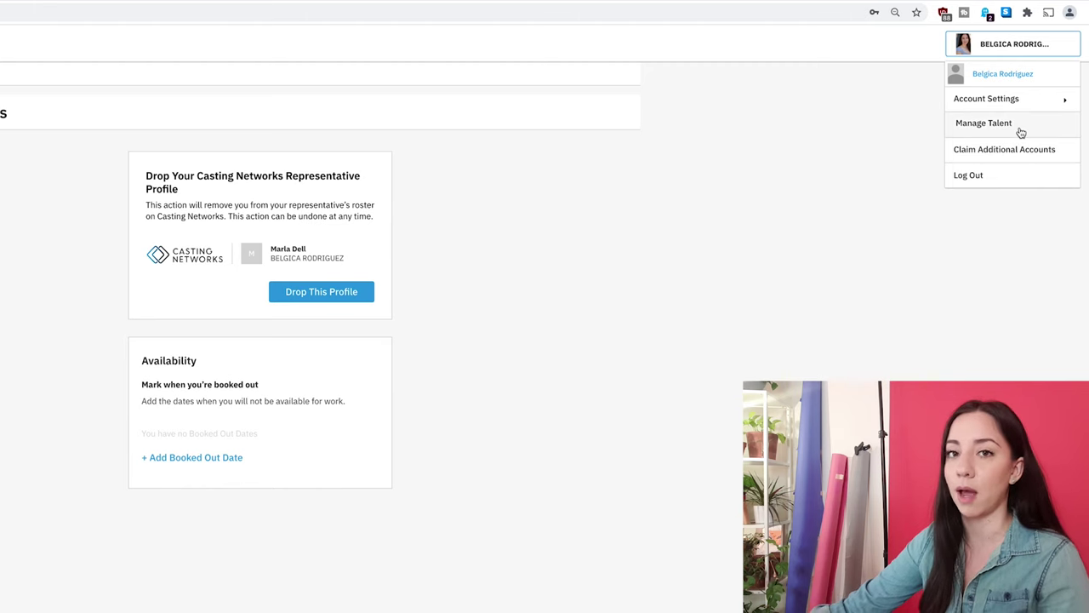
click(987, 123)
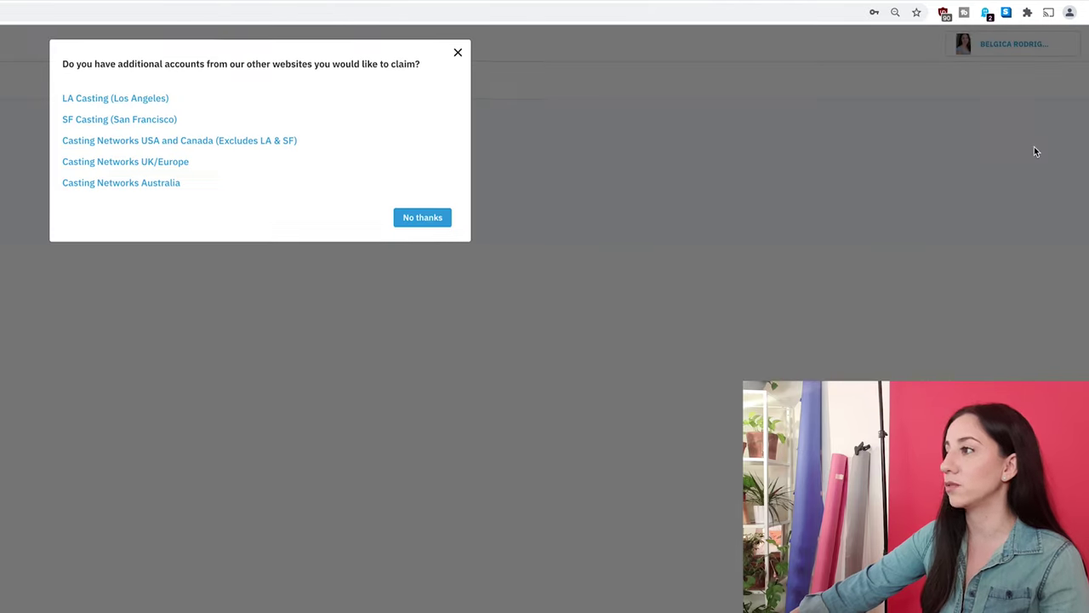
click(458, 52)
click(996, 55)
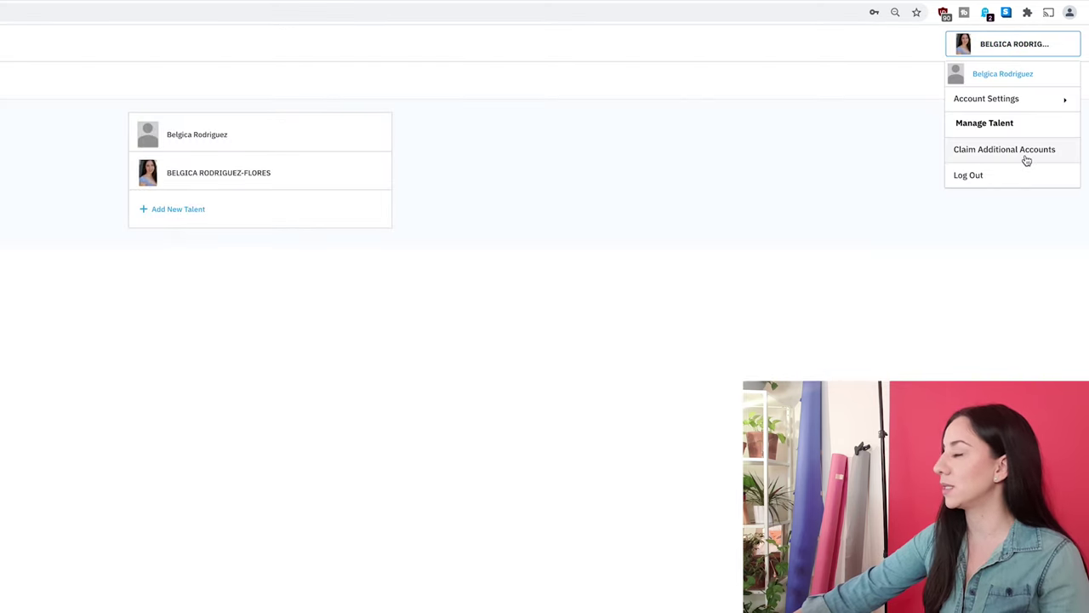